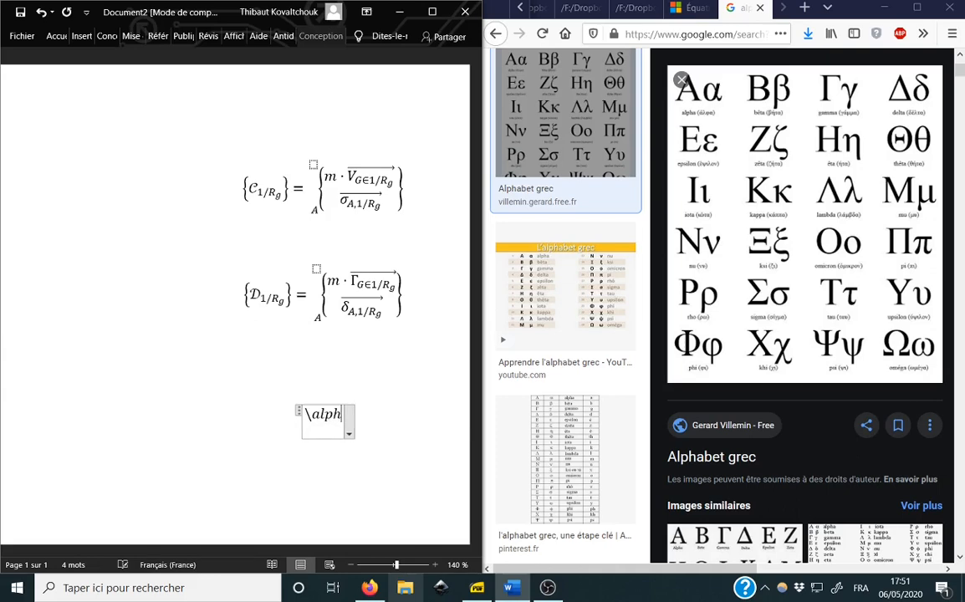
- Enter the lowercase Greek letters alpha, beta, gamma, delta, epsilon and varepsilon in the equation using their backslash codes
type("\\bet")
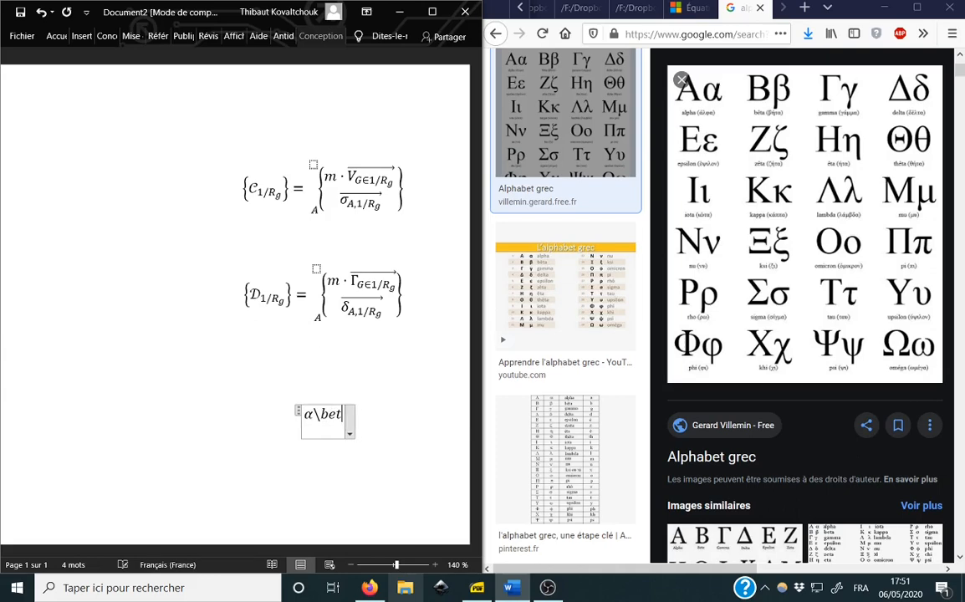
type("a \\gamma ")
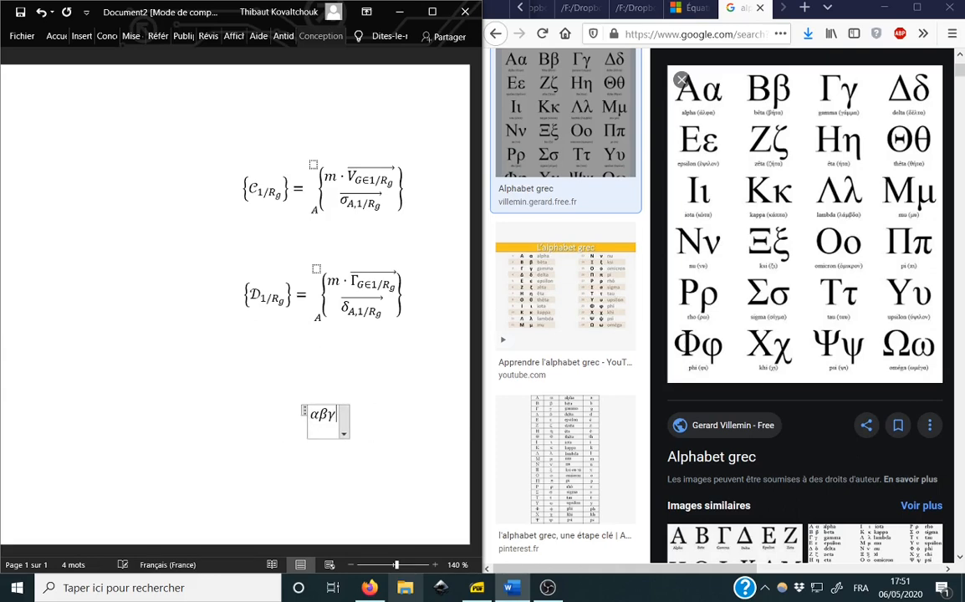
type("\\de")
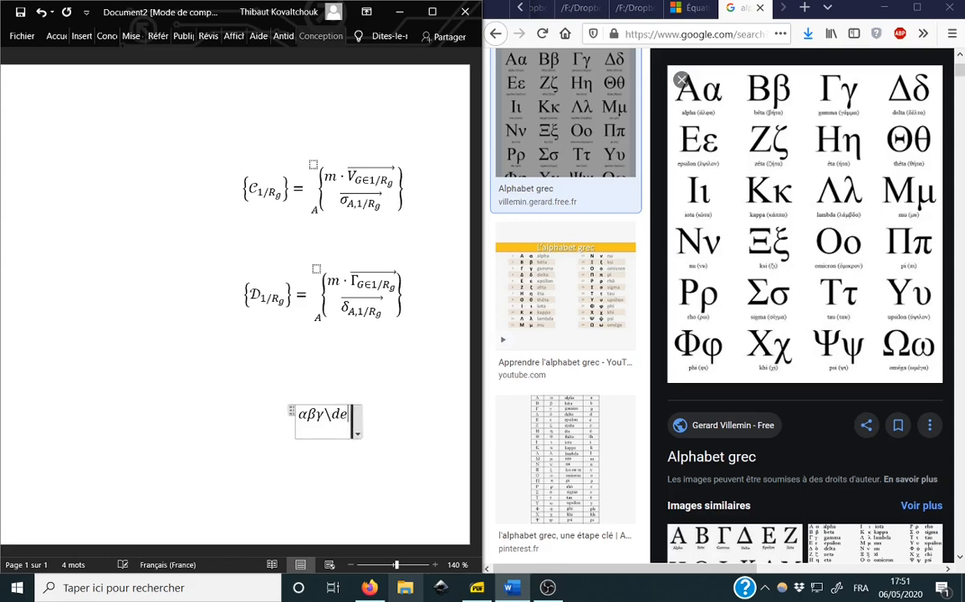
type("lta \\epsilon ")
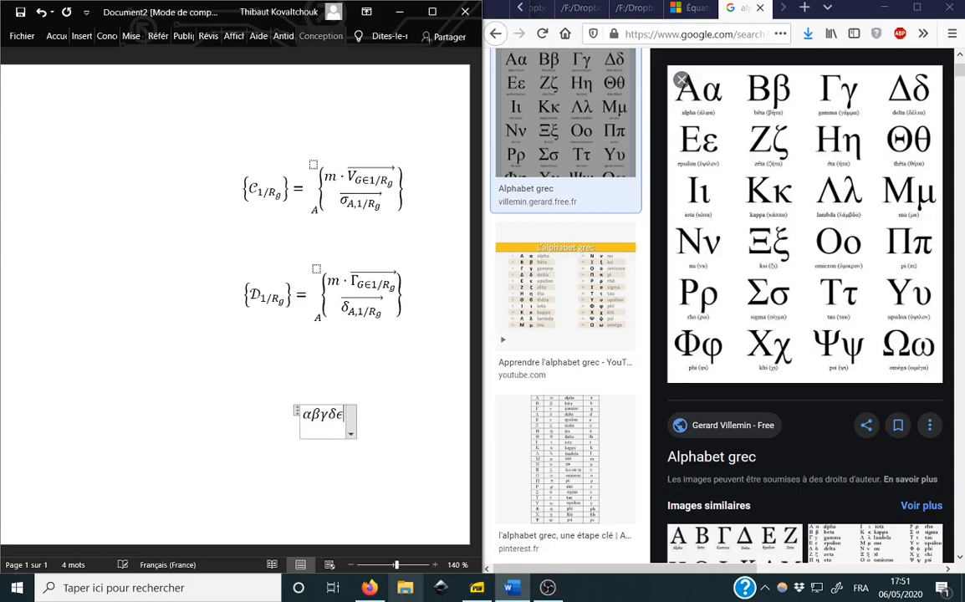
type("\\v")
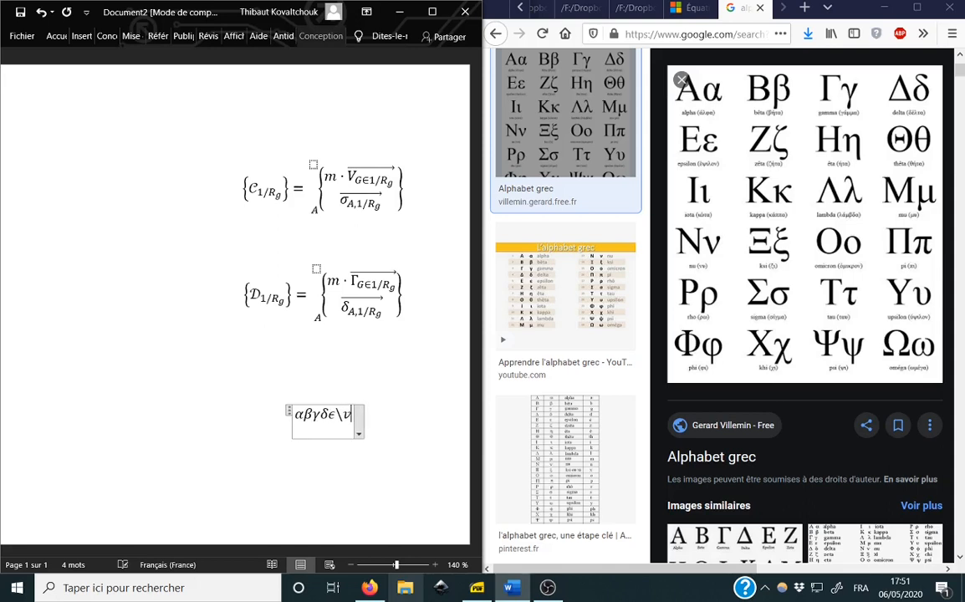
type("arepsilon")
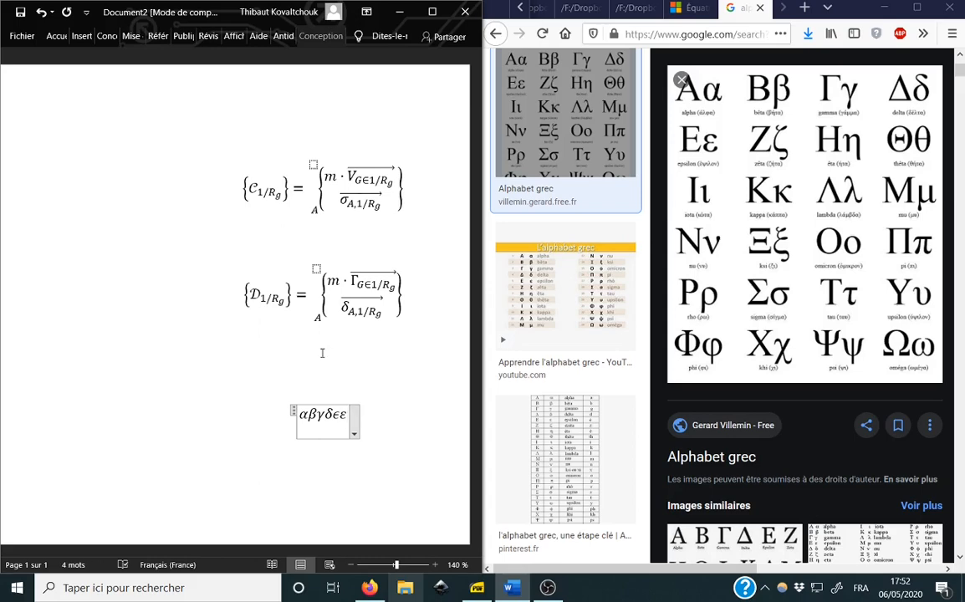
- Continue the Greek letter equation with zeta, eta, theta, iota and kappa
type("\\")
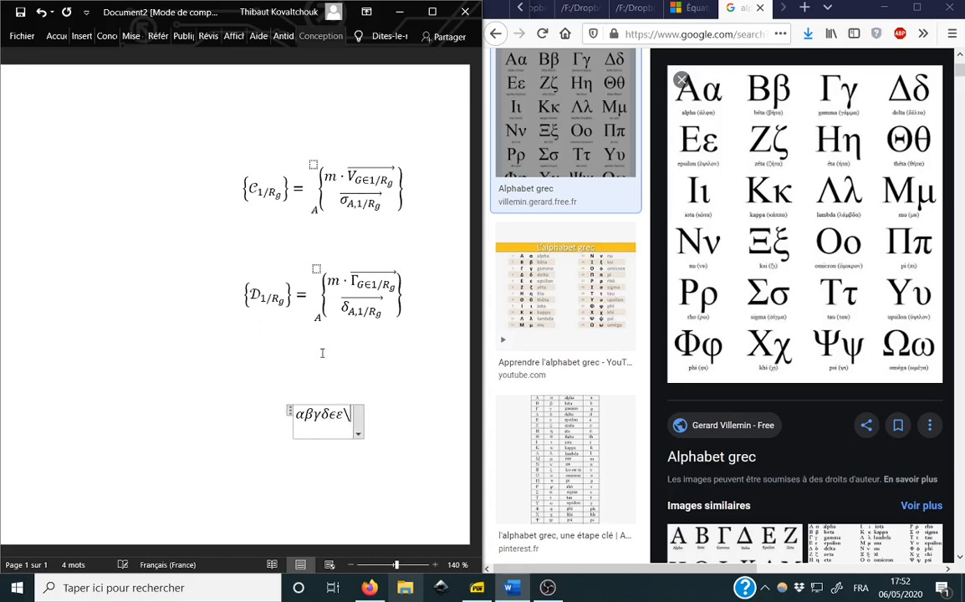
type("zeta \\et")
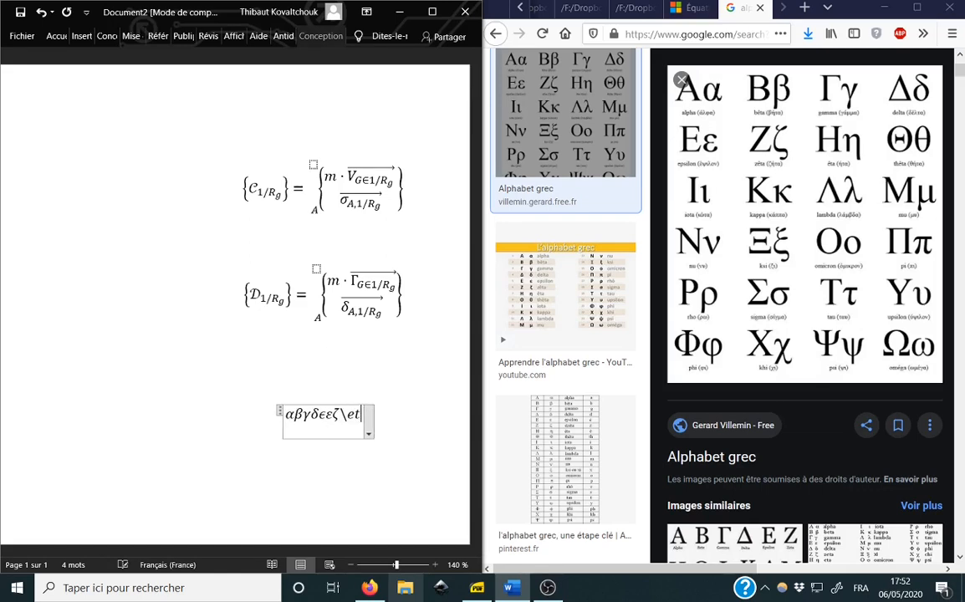
type("a \\theta ")
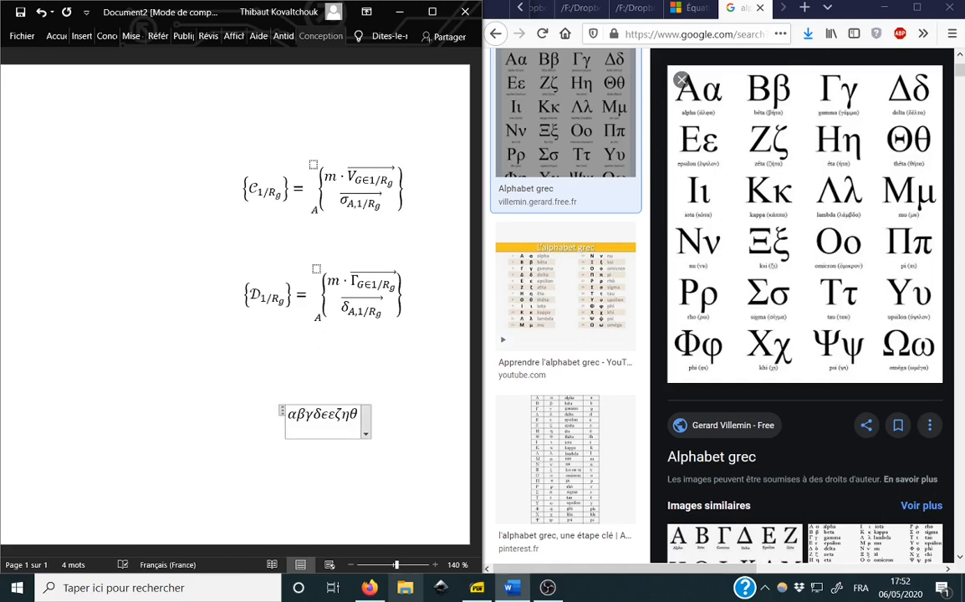
type("\\io")
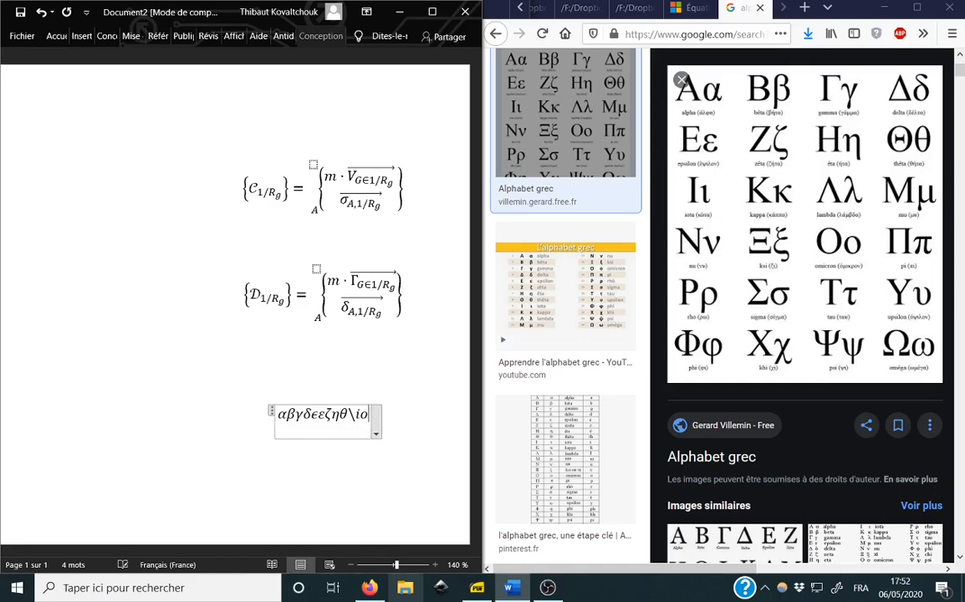
type("ta \\")
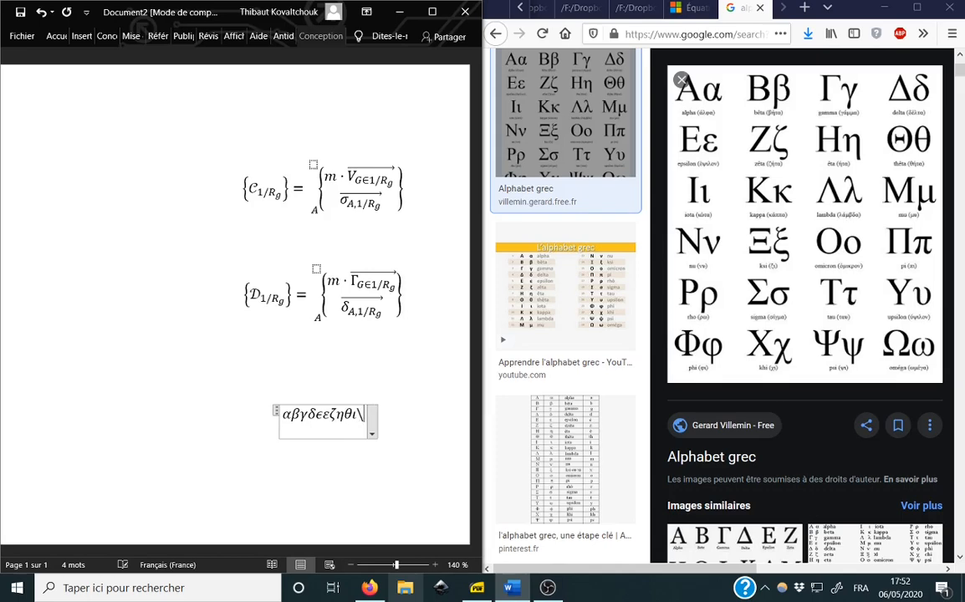
type("kappa ")
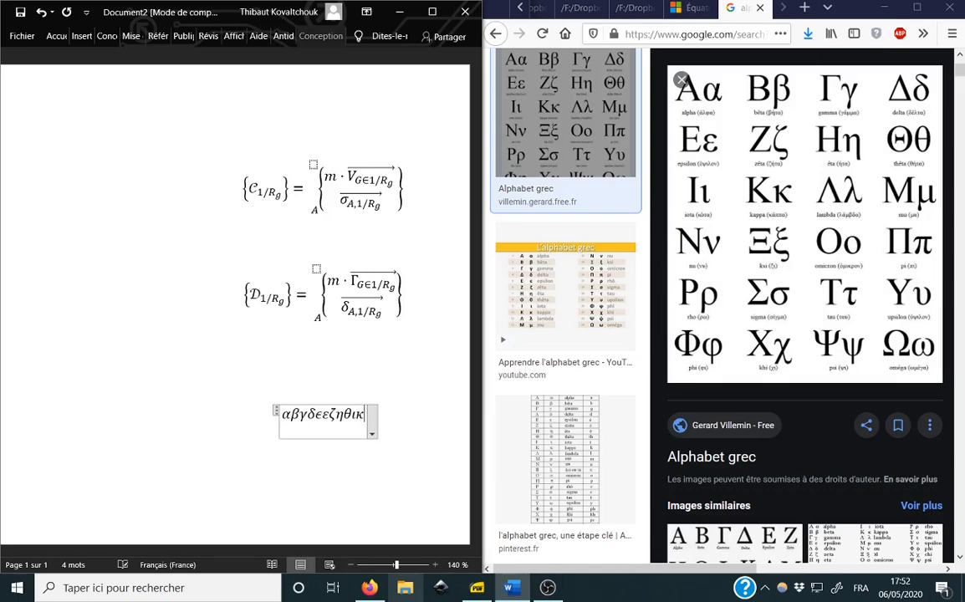
- Add lambda, mu, nu and xi to the Greek letter equation, using the code \xi for the last one
type("\\lam")
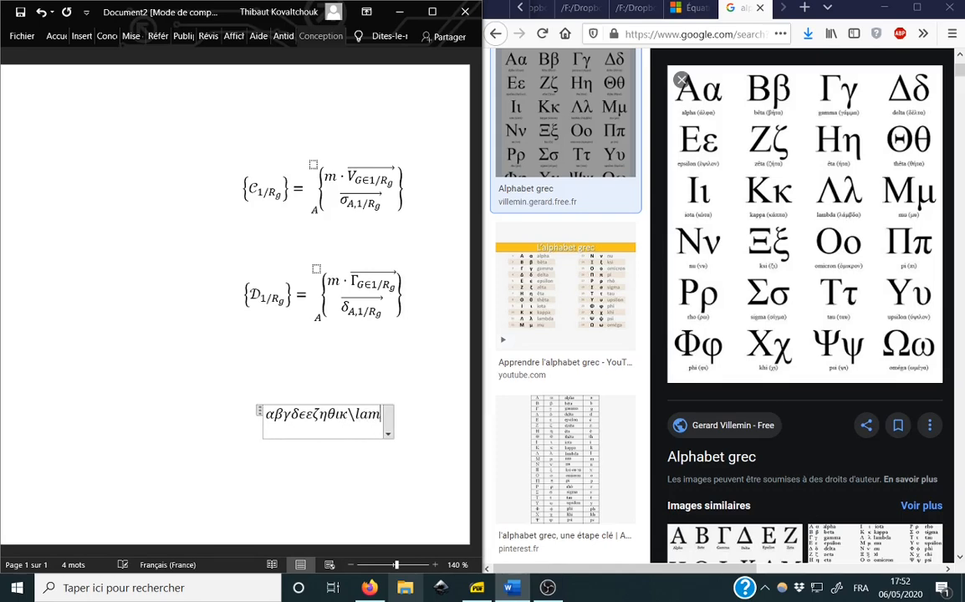
type("bda ")
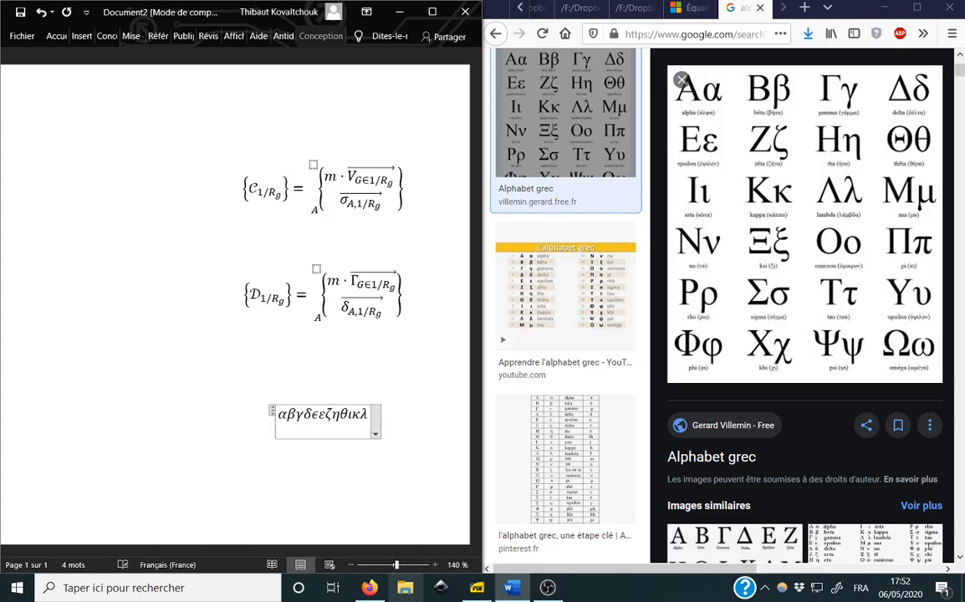
type("\\mu ")
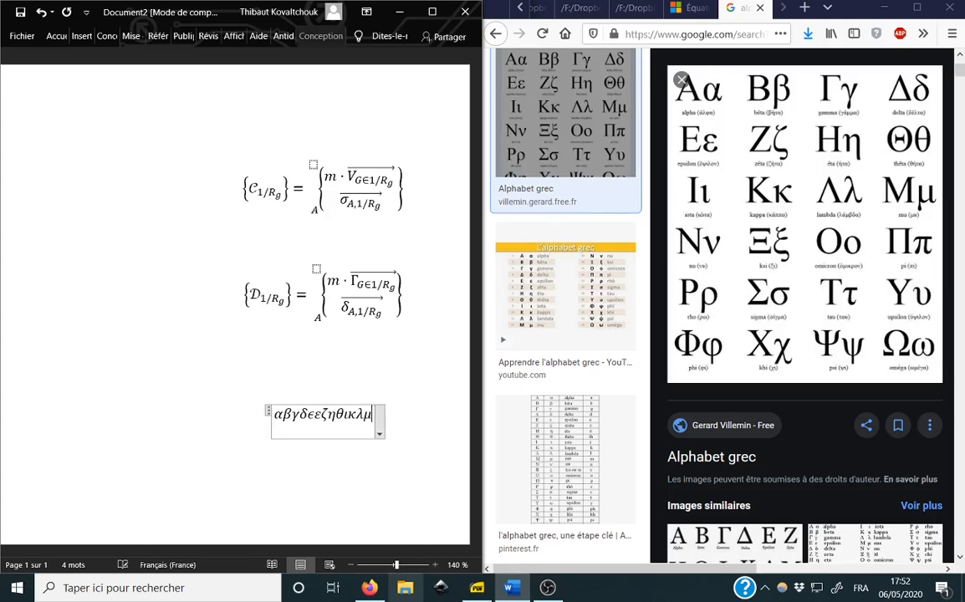
type("\\nu ")
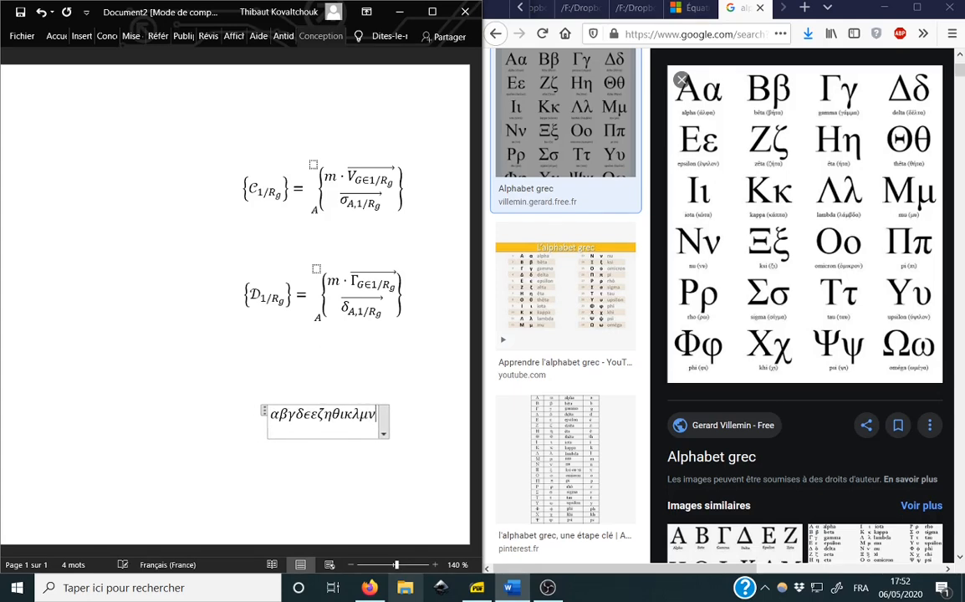
type("\\")
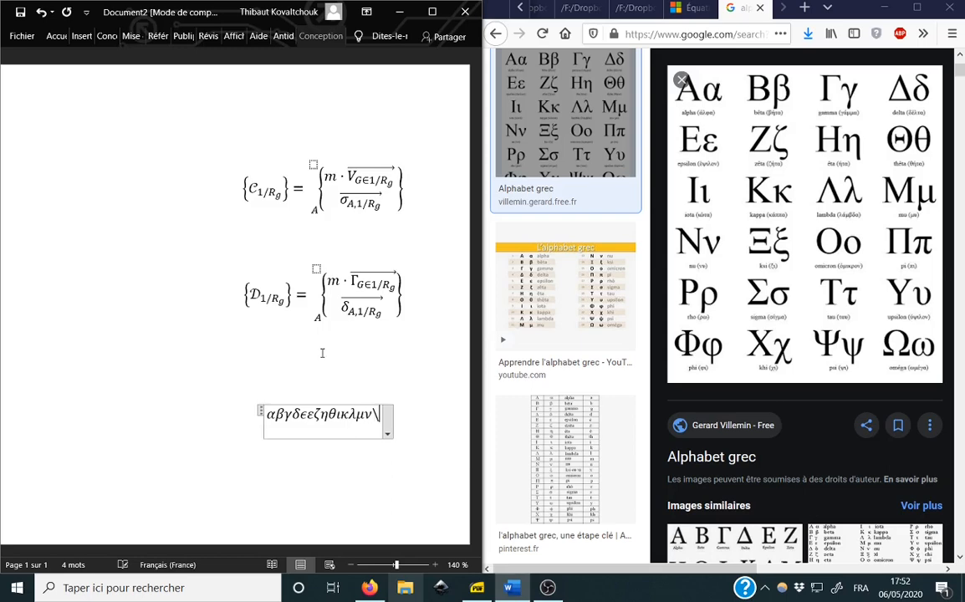
type("ksi")
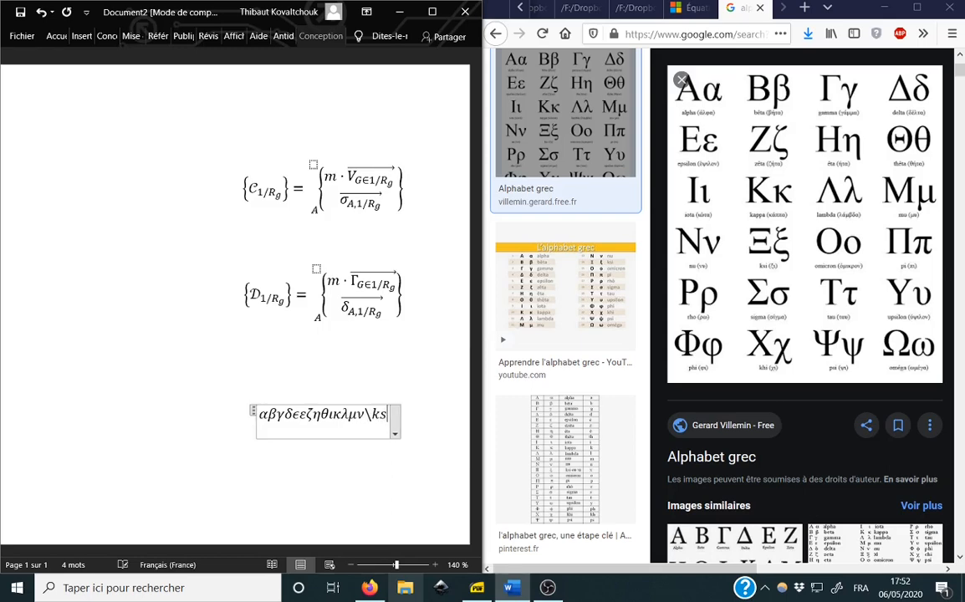
key("BackSpace")
key("BackSpace")
key("BackSpace")
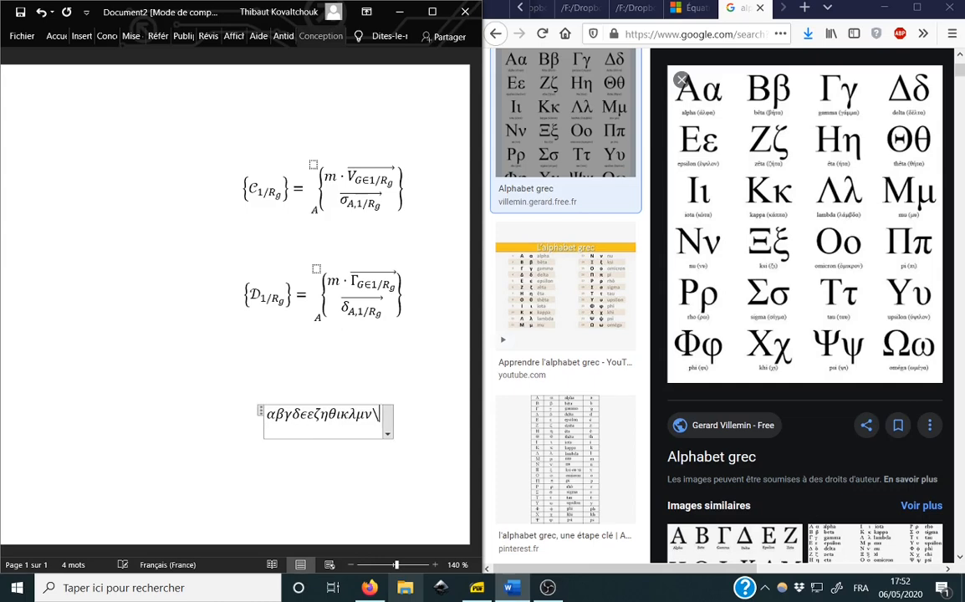
type("xi \\om")
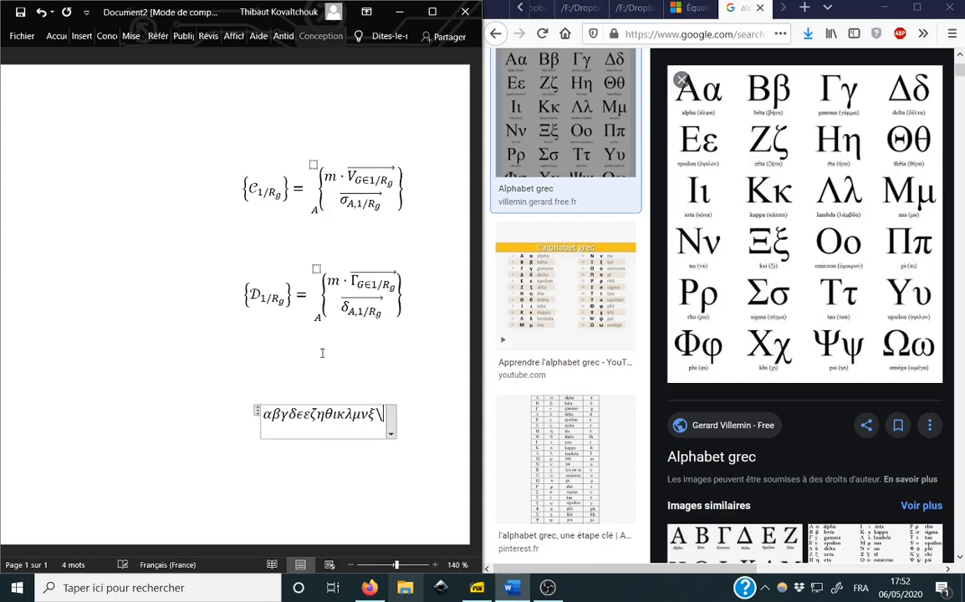
- Try to add the letter omicron after xi with the code \omicron, and erase the word omicron
type("icron")
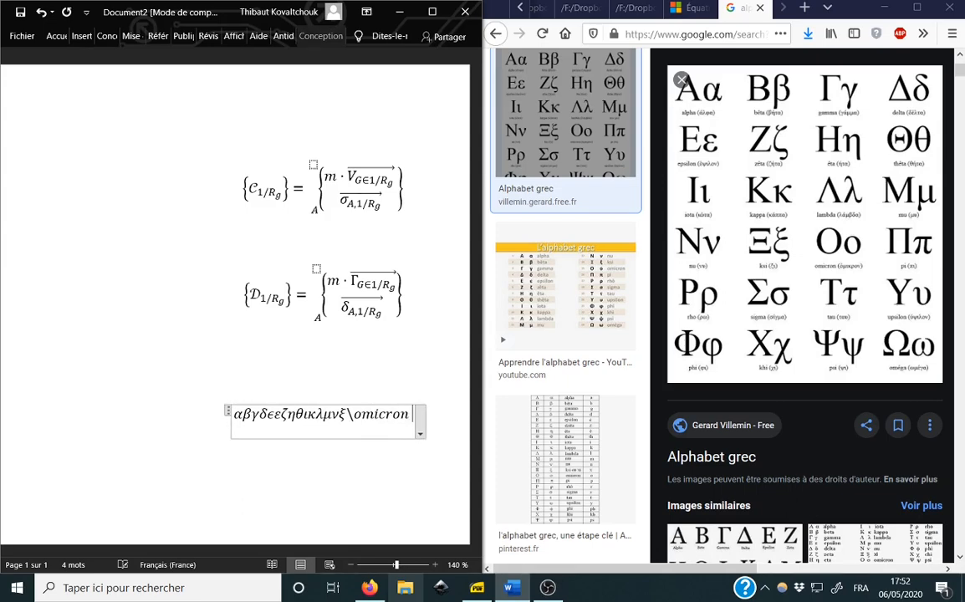
key("BackSpace")
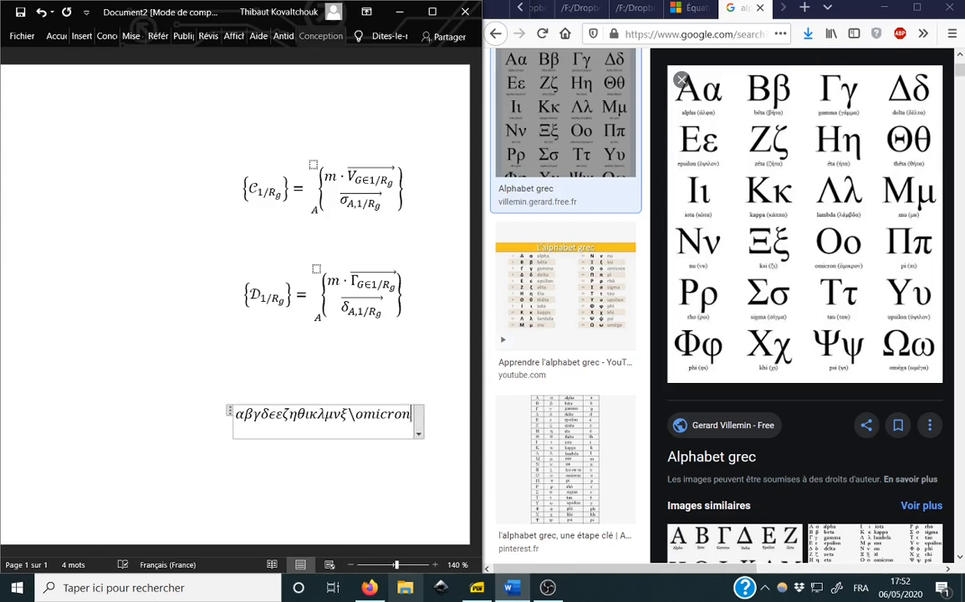
key("BackSpace")
key("BackSpace")
key("BackSpace")
key("BackSpace")
key("BackSpace")
key("BackSpace")
key("BackSpace")
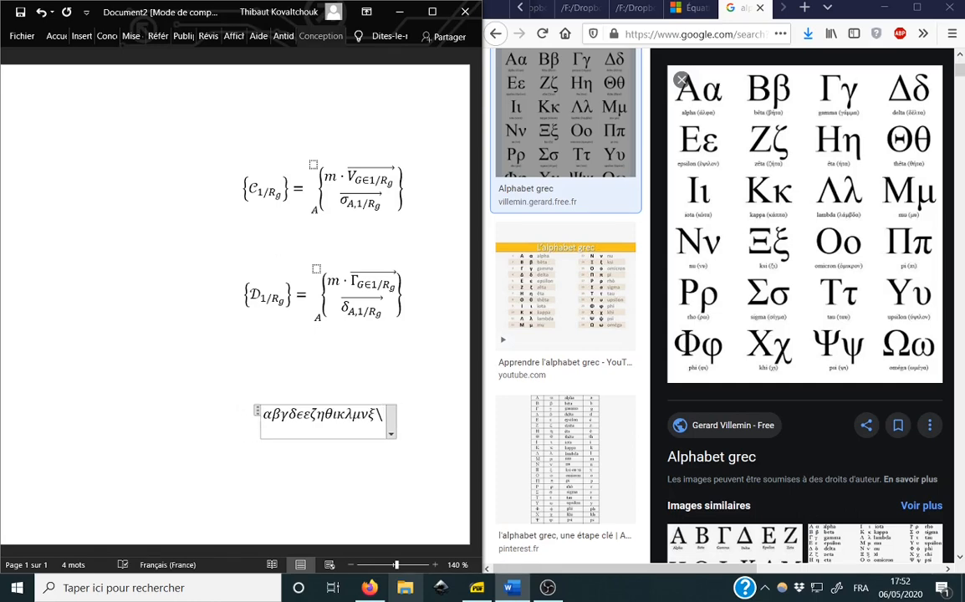
- Extend the Greek letter equation after xi with pi, rho, sigma, tau and upsilon
type("pi ")
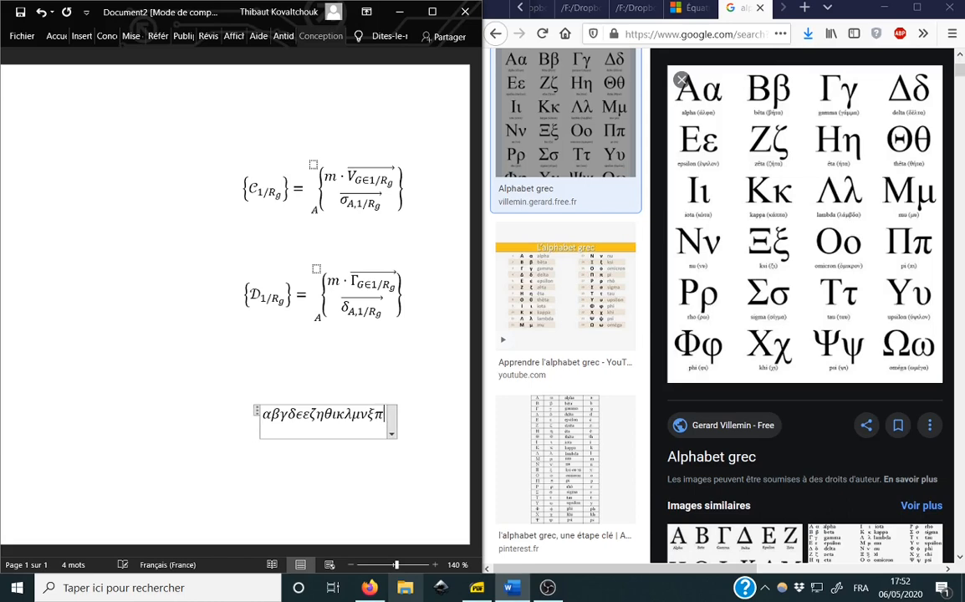
type("\\")
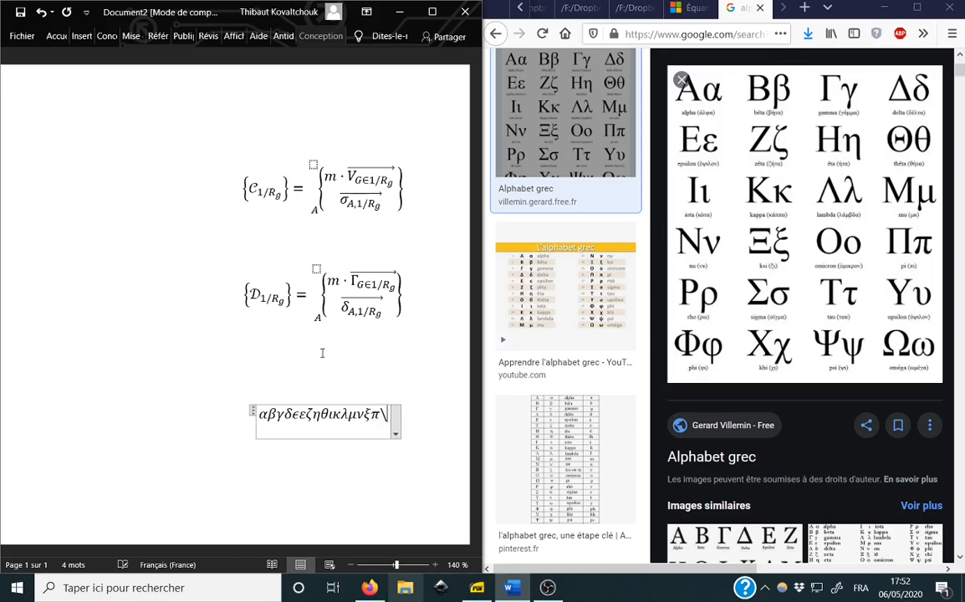
type("pha")
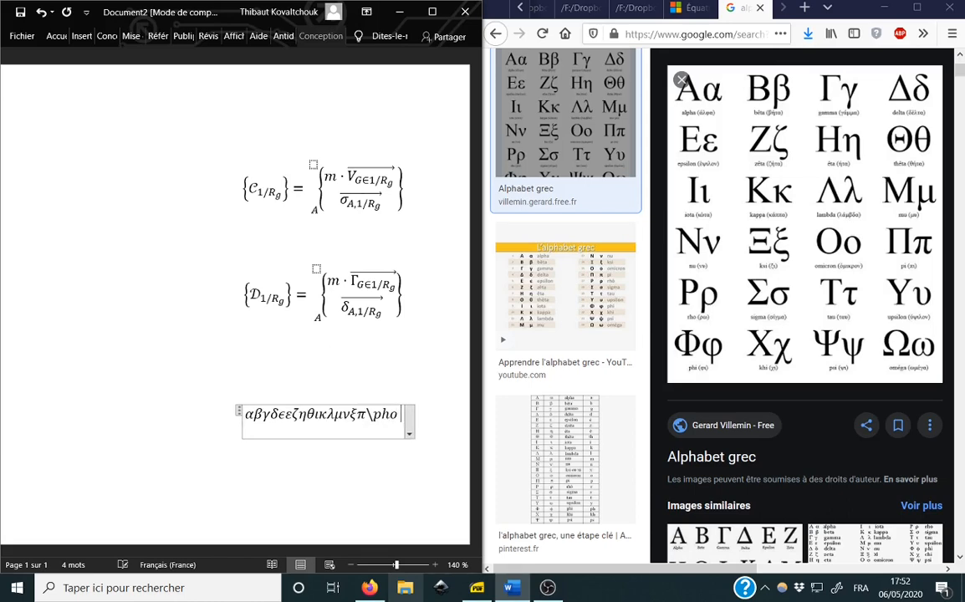
key("BackSpace")
key("BackSpace")
key("BackSpace")
type("rho ")
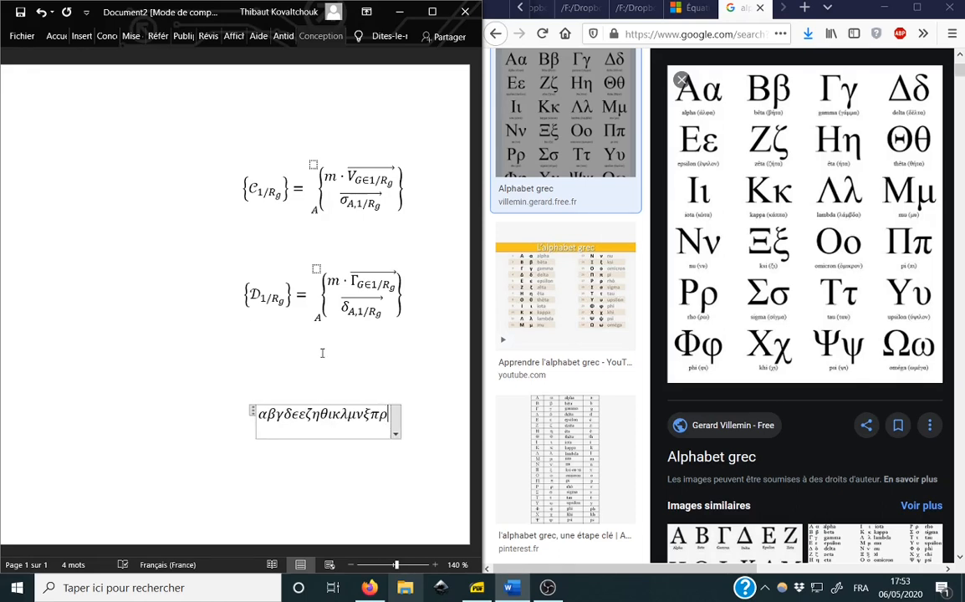
type("\\sigma ")
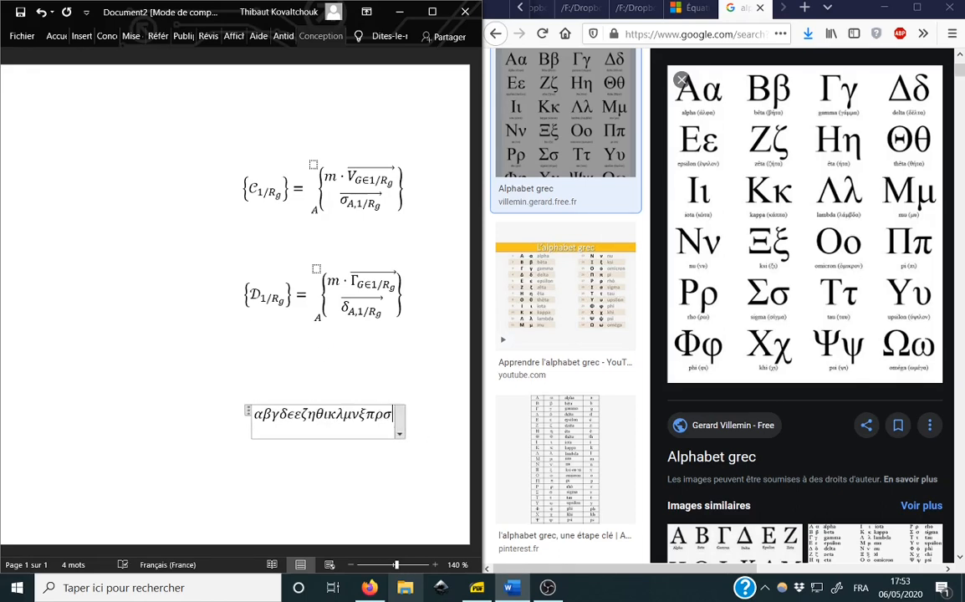
type("\tau ")
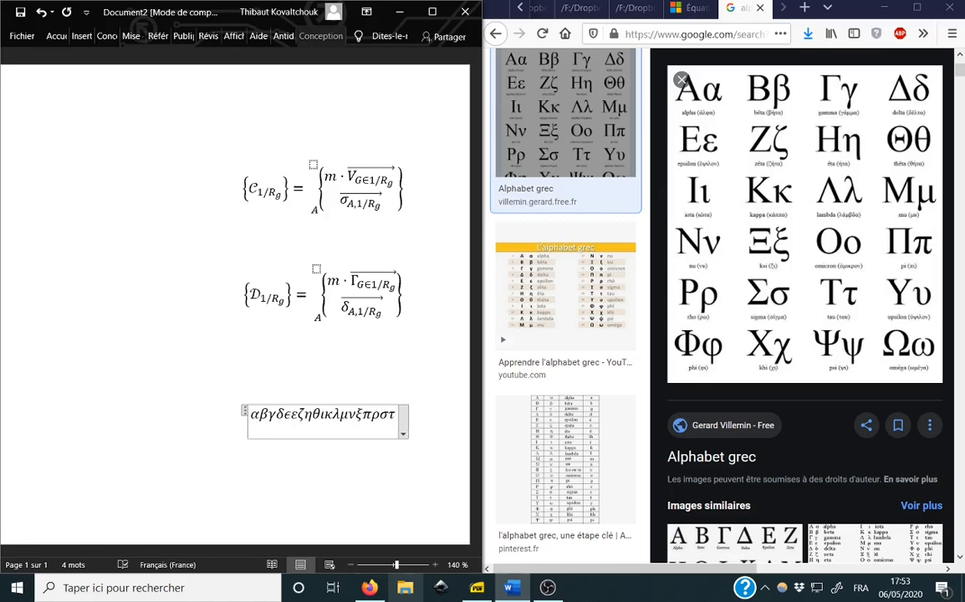
type("\\upsilon ")
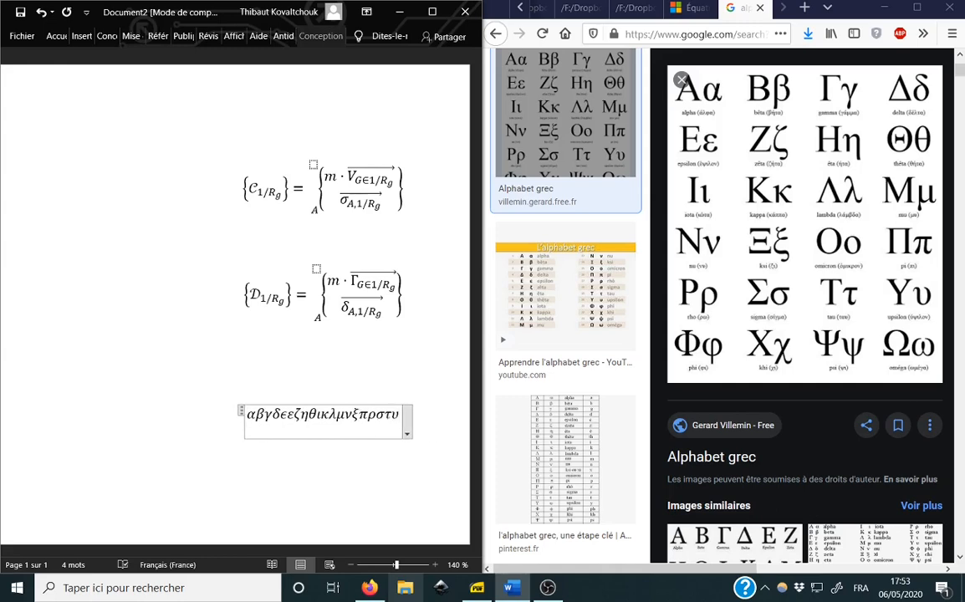
- Append both forms of phi with \phi and \varphi, followed by \chi, to the Greek letter equation
type("\\")
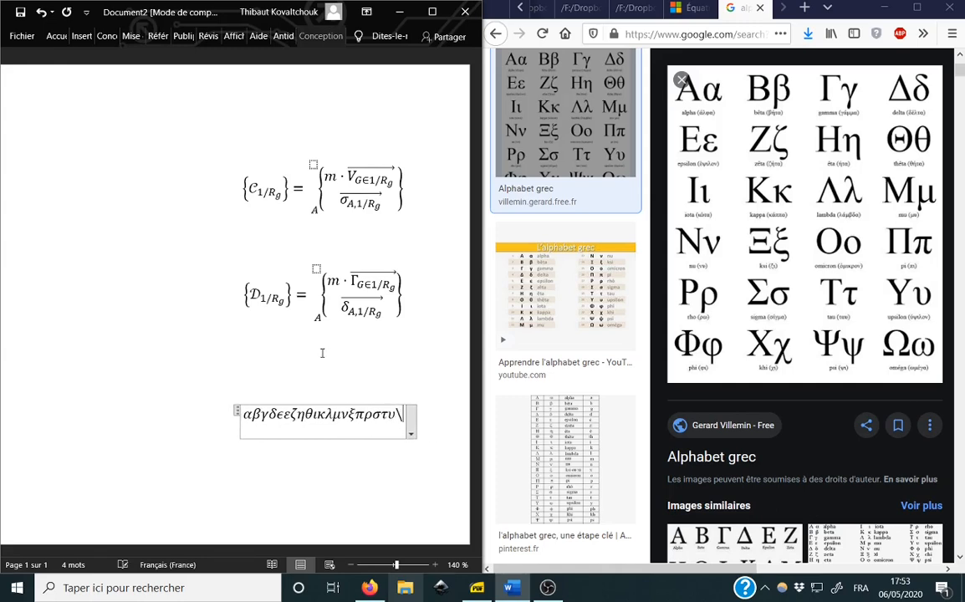
type("phi \\")
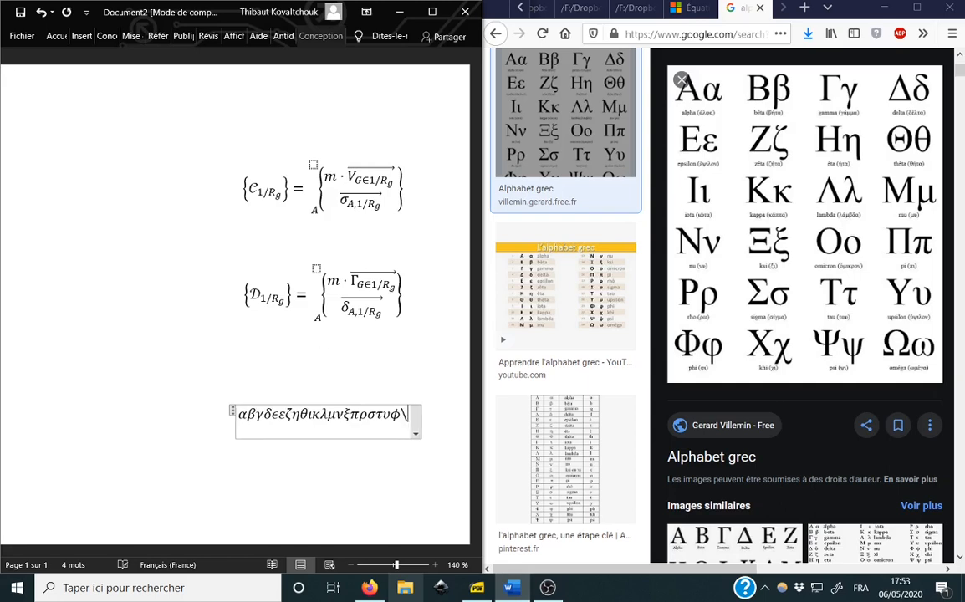
type("varphi")
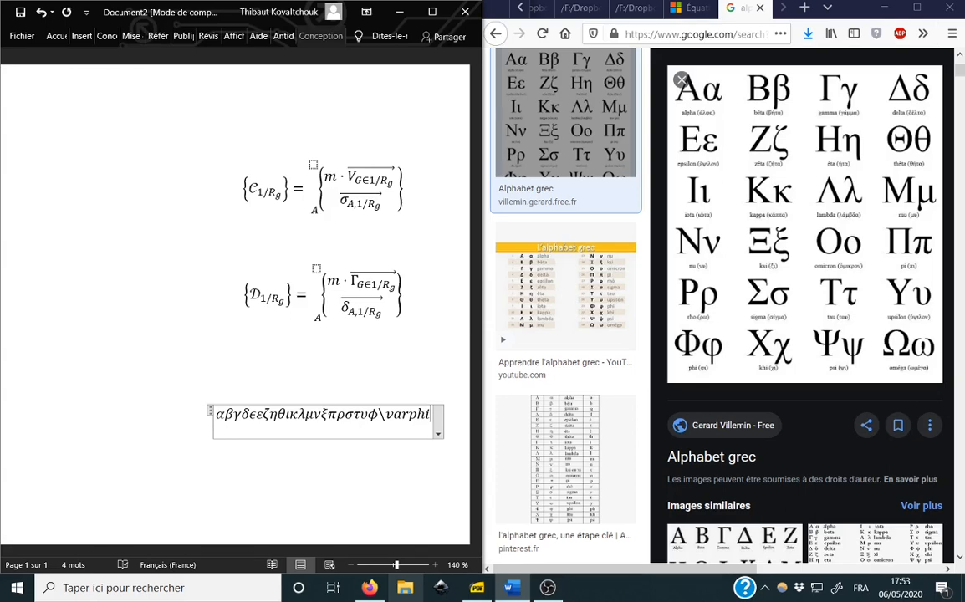
key("space")
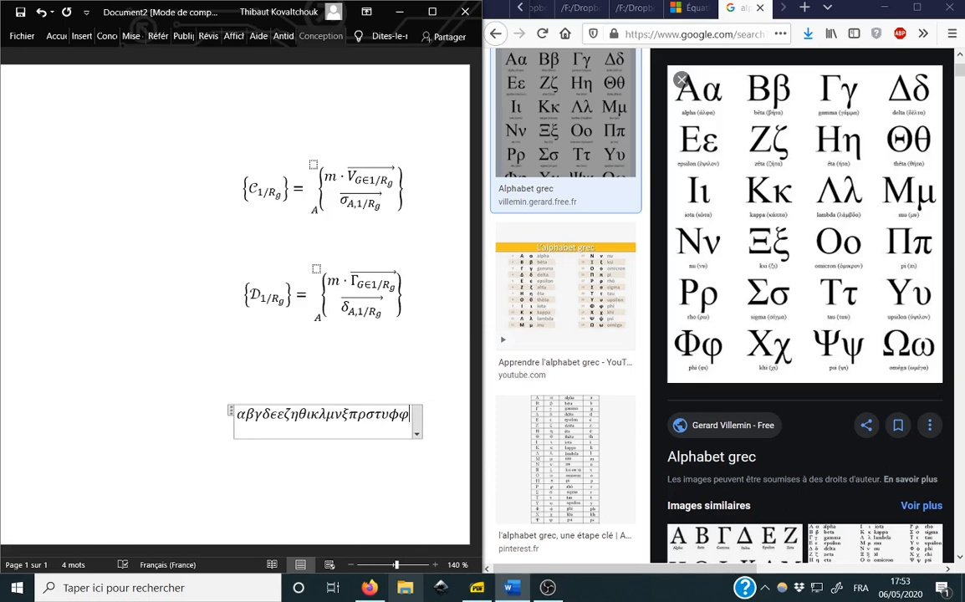
type("\\chi")
key("space")
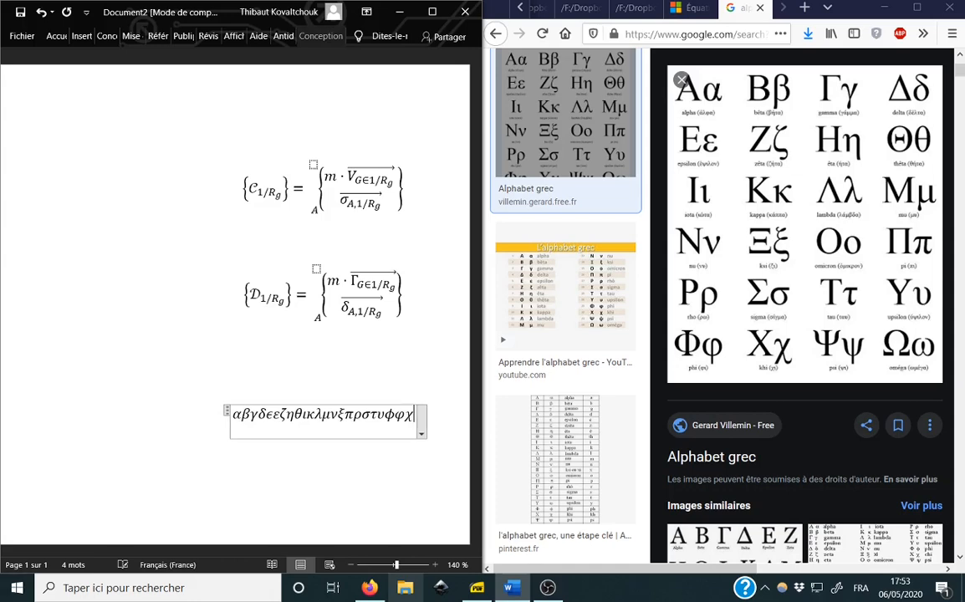
- Complete the lowercase Greek letter equation with \psi and \omega, and start a new line below it
type("\\psi")
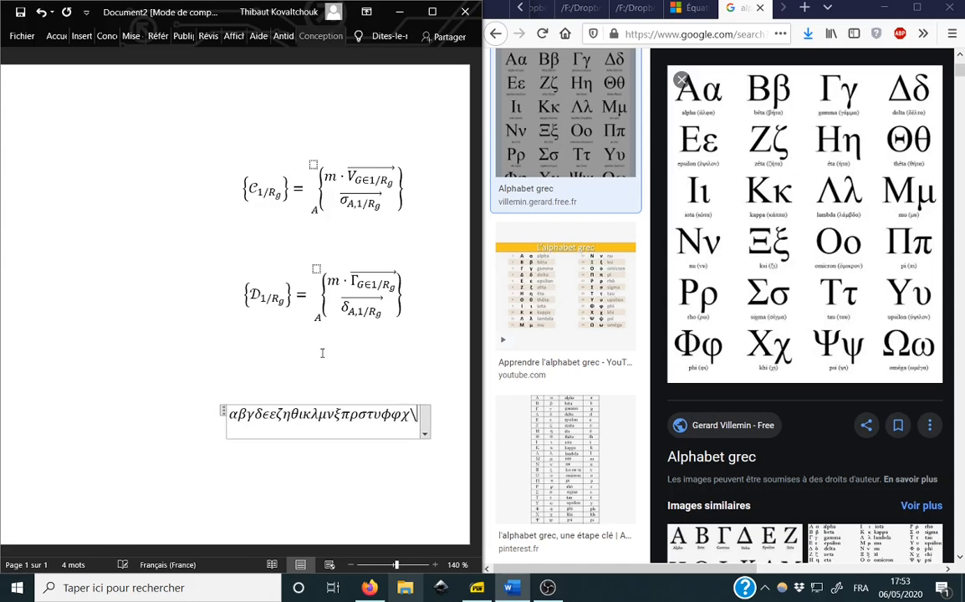
key("space")
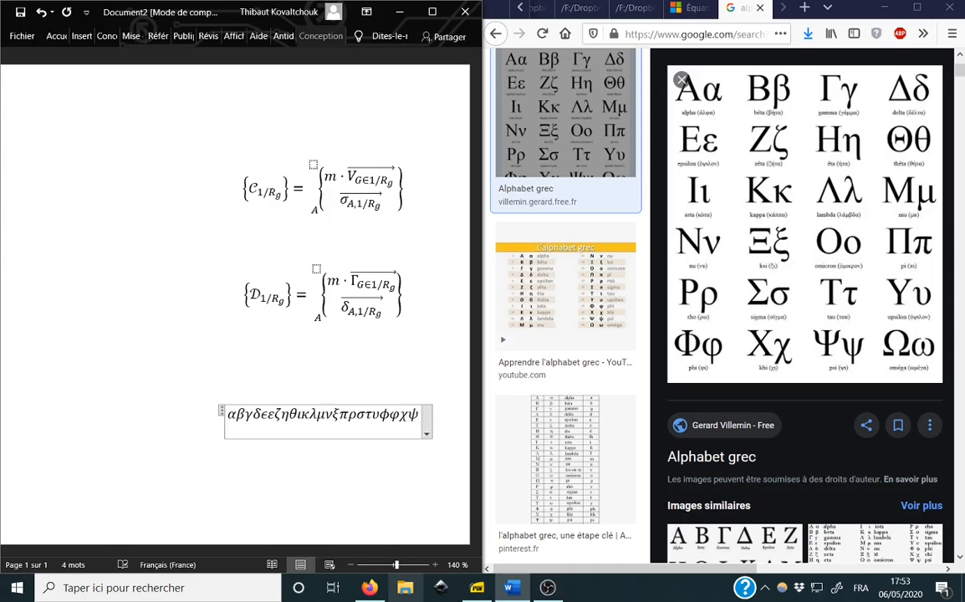
type("\\omega")
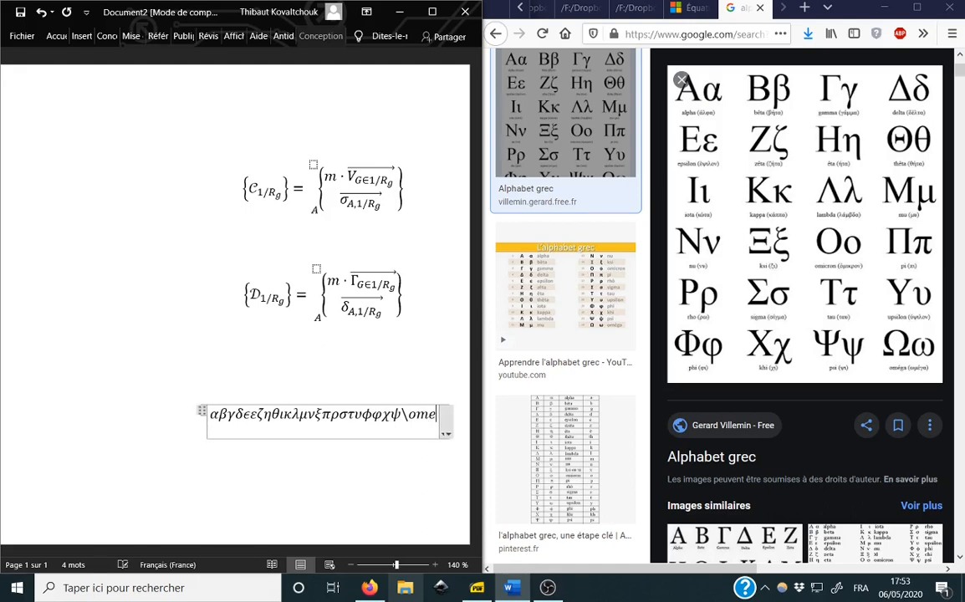
key("space")
key("Return")
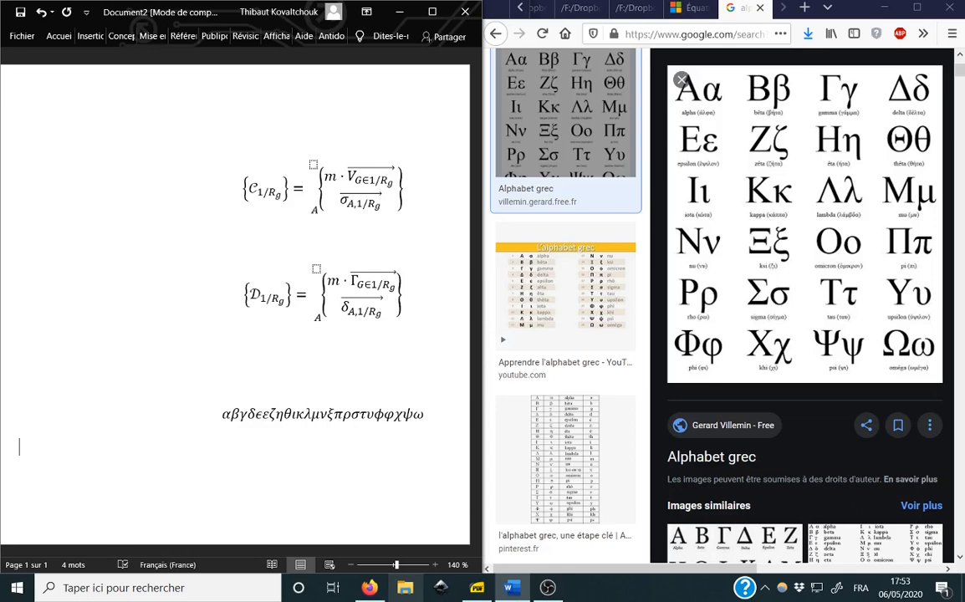
- Insert a new equation below the lowercase letters and enter capital \Alpha, \Beta, \Gamma and \Delta
key("alt+equal")
type("\\")
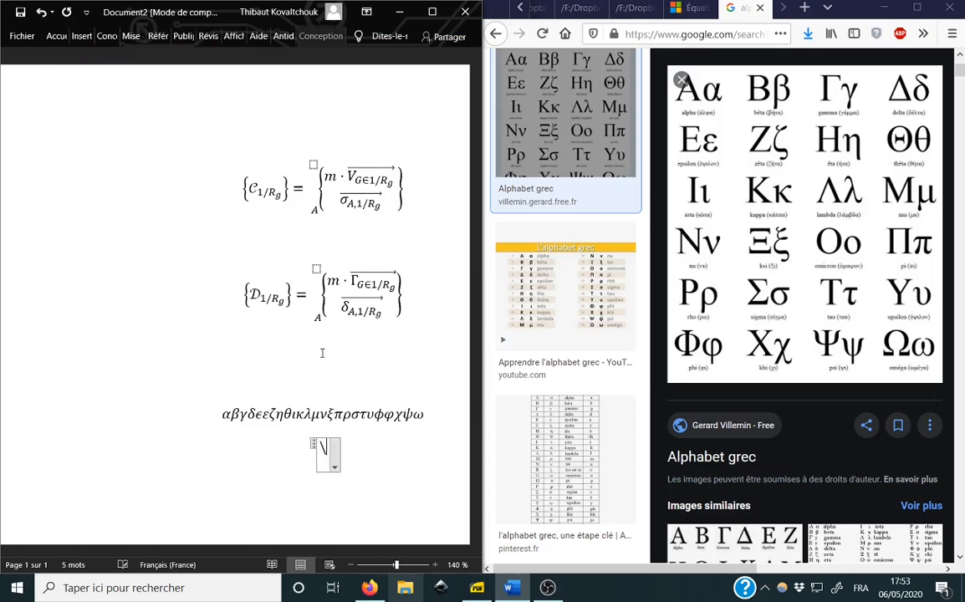
type("Alpha \\Beta ")
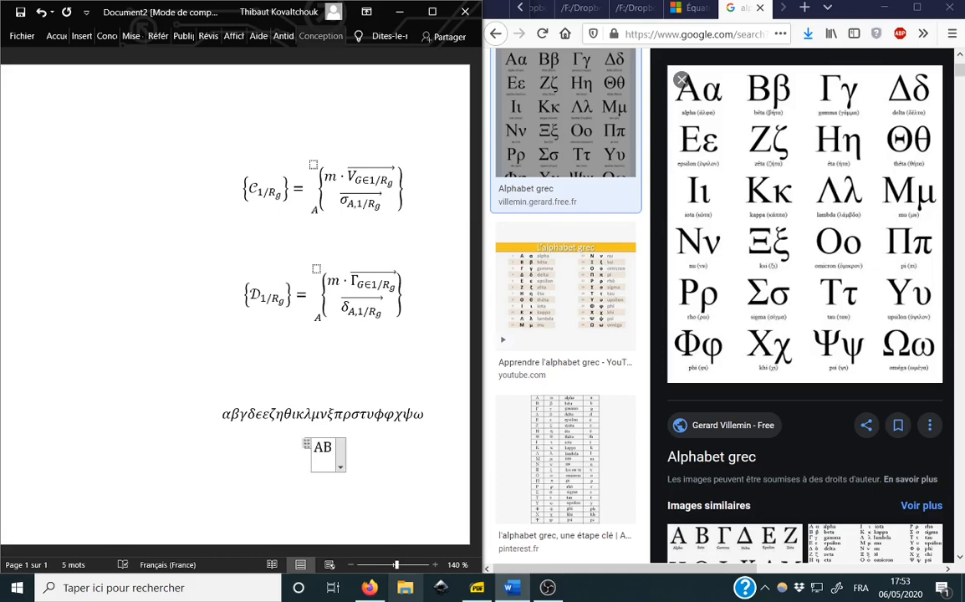
type("\\GA")
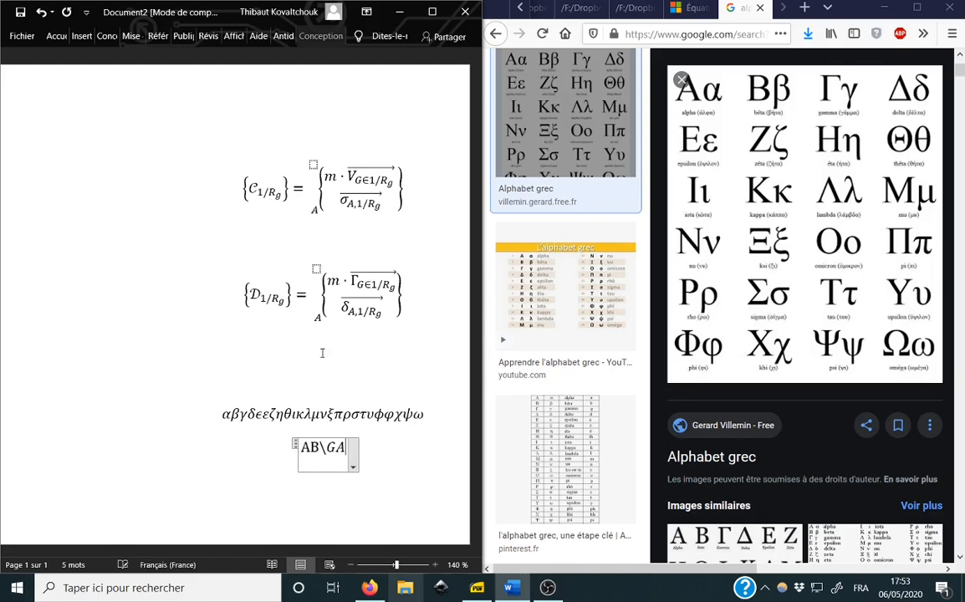
key("BackSpace")
type("amme")
key("BackSpace")
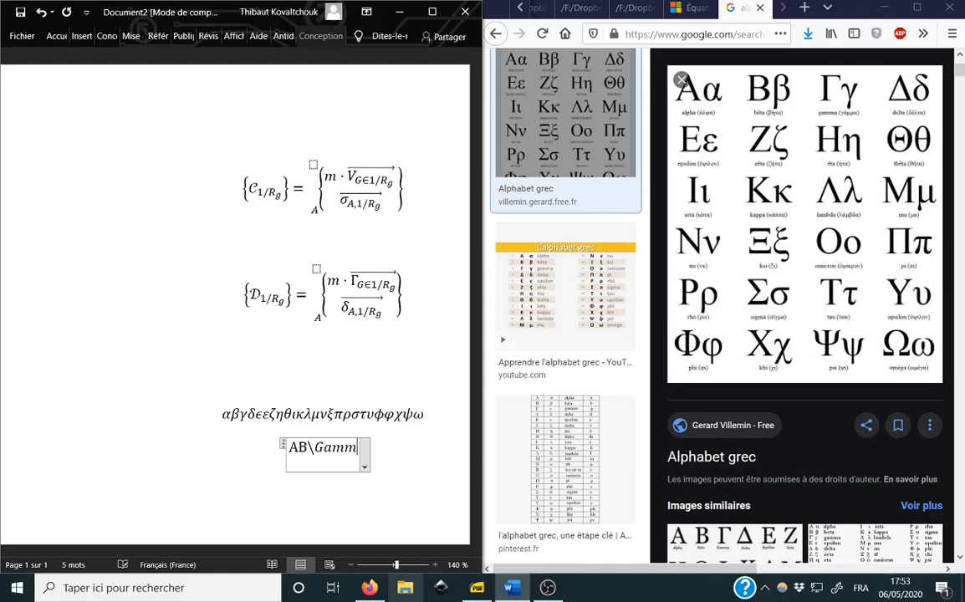
type("a ")
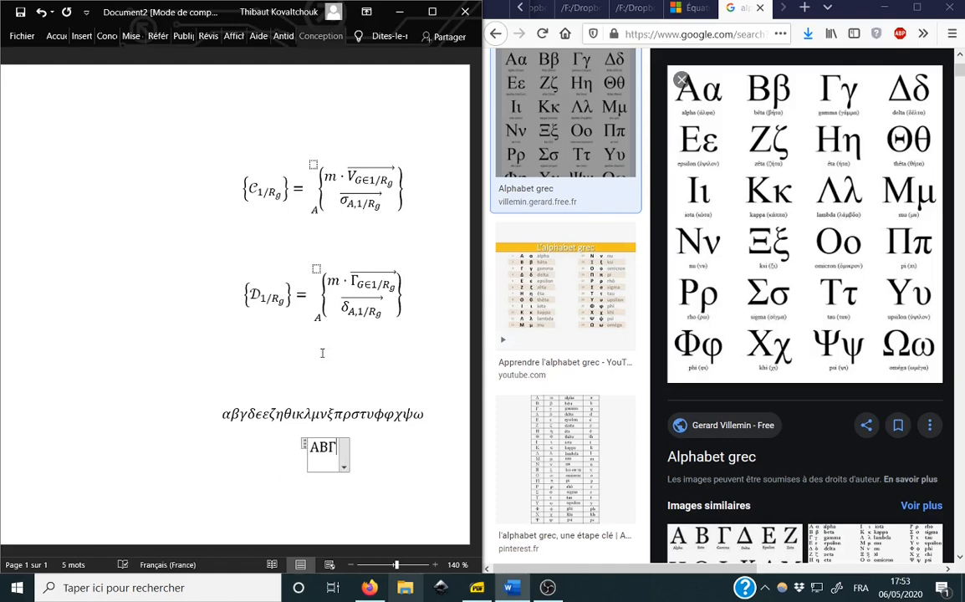
type("\\Delta ")
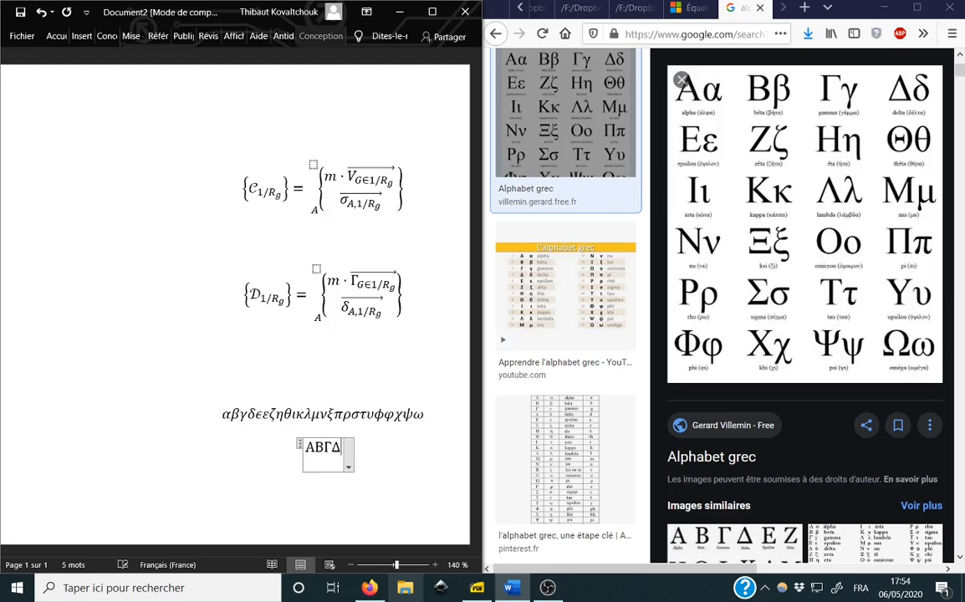
- Extend the capital Greek letter equation after delta with \Epsilon, \Zeta, \Eta and \Theta
type("\\E")
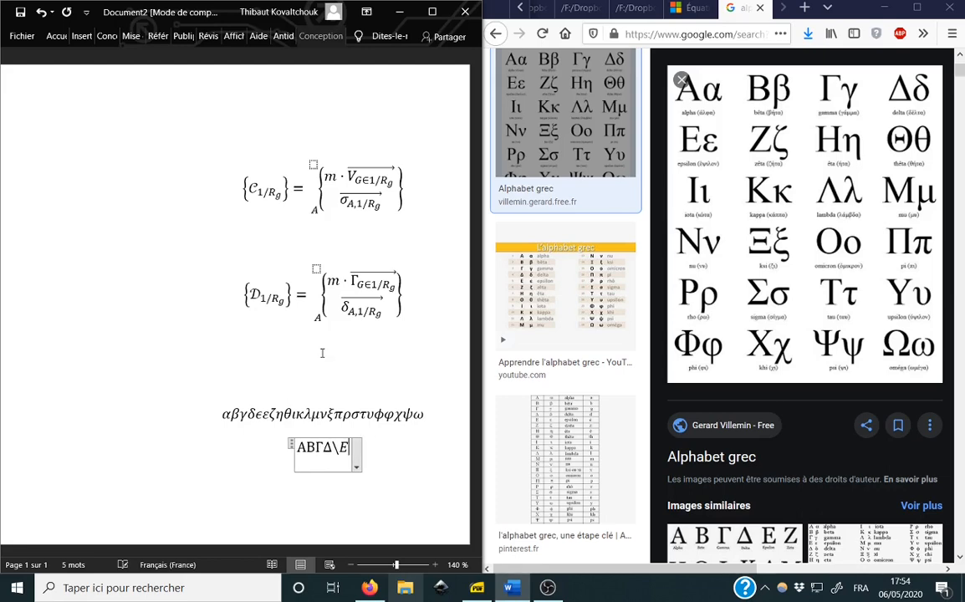
type("psilon ")
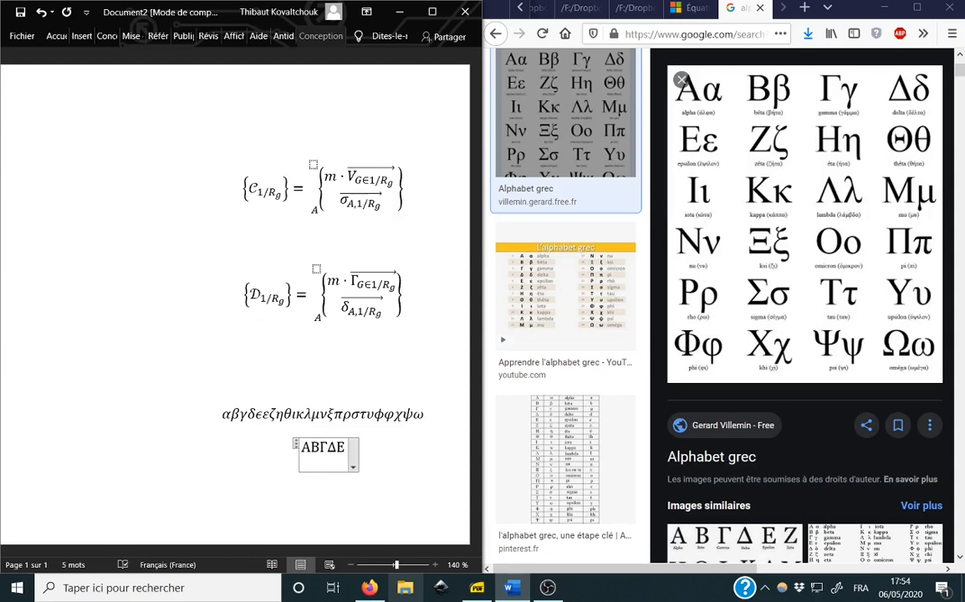
type("\\Zeta ")
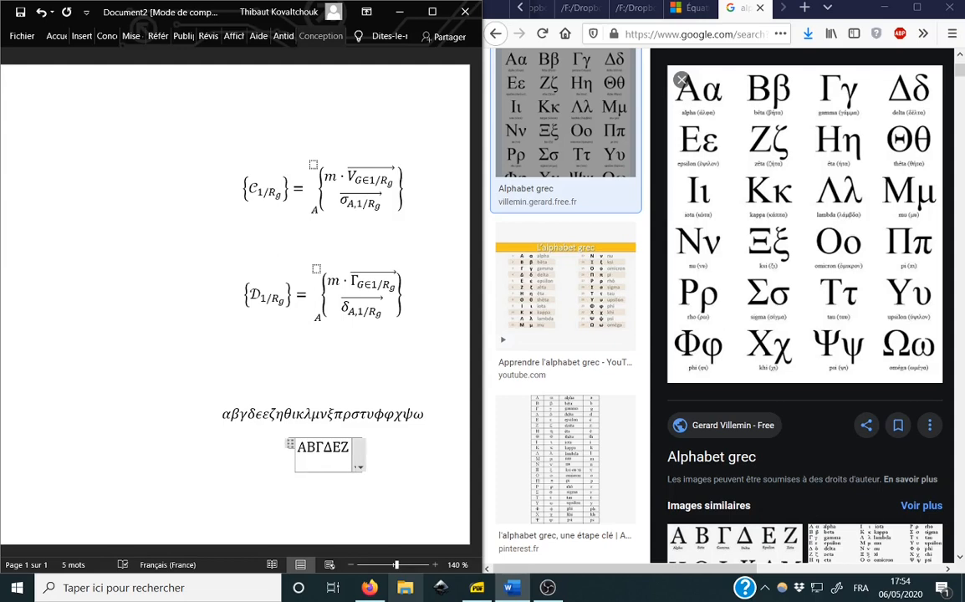
type("\\")
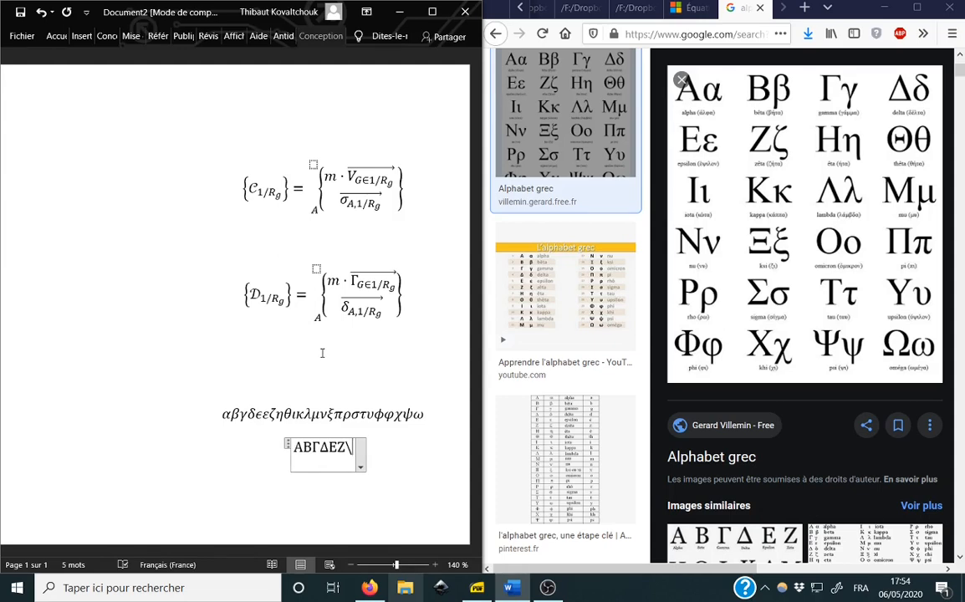
type("Eta ")
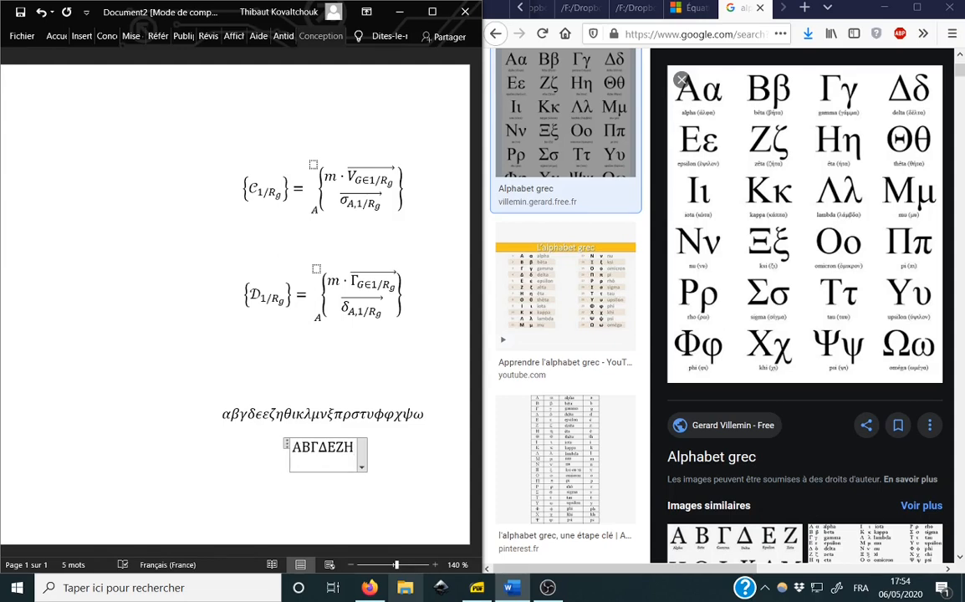
type("\\Theta ")
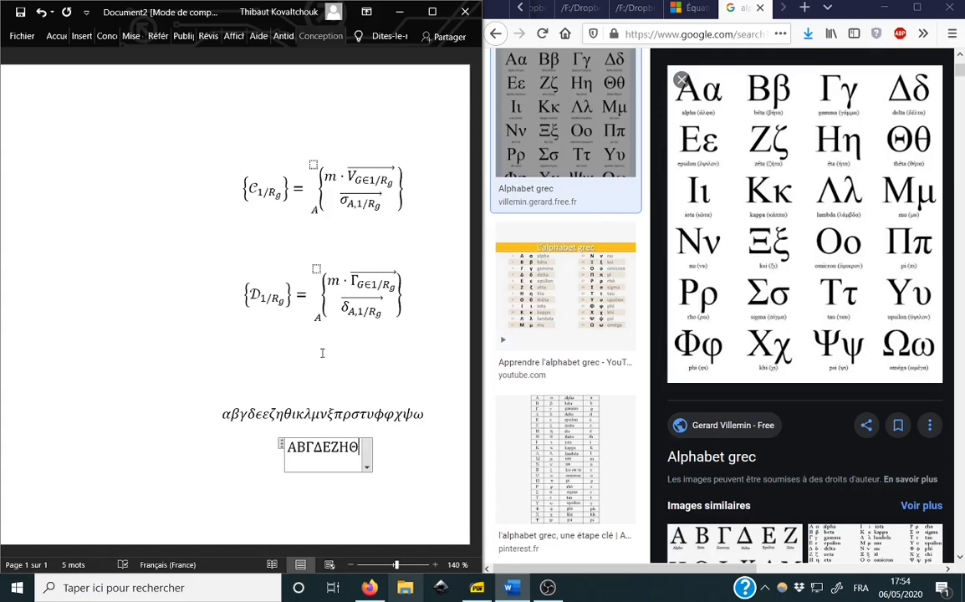
- Append capital \Iota, \Kappa, \Lambda, \Mu and \Nu to the capital Greek letter equation
type("\\Iota ")
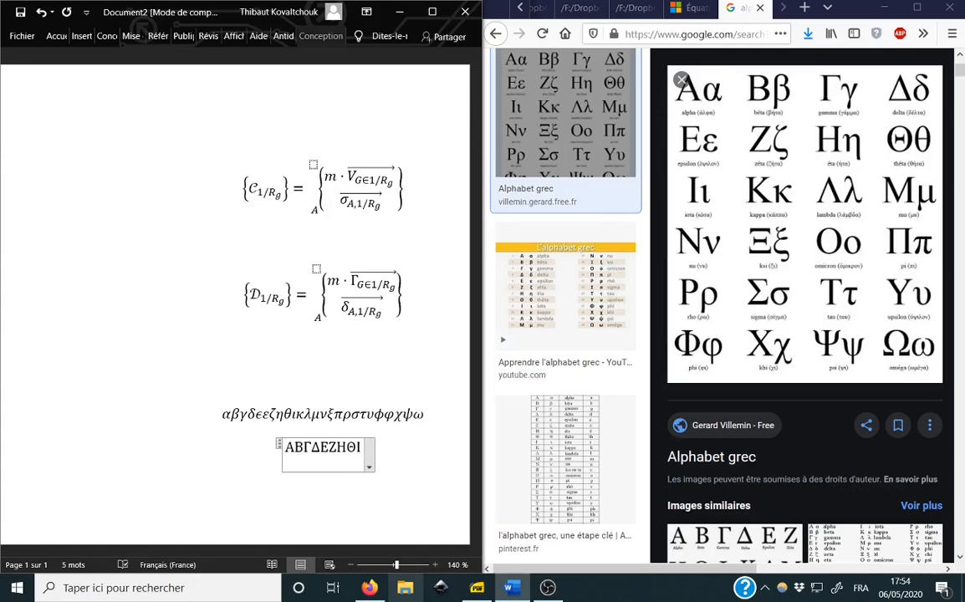
type("\\Kappa ")
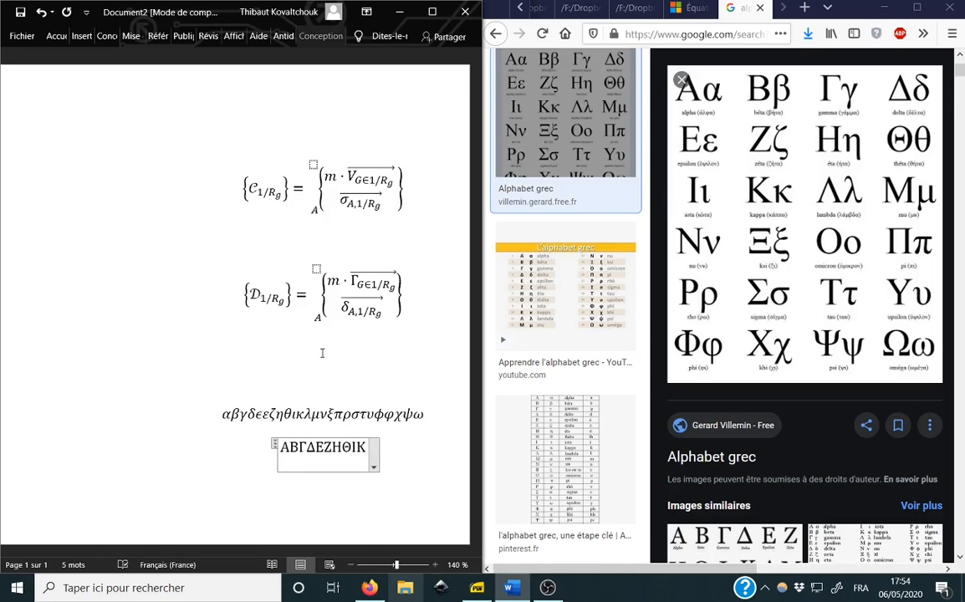
type("\\Lam")
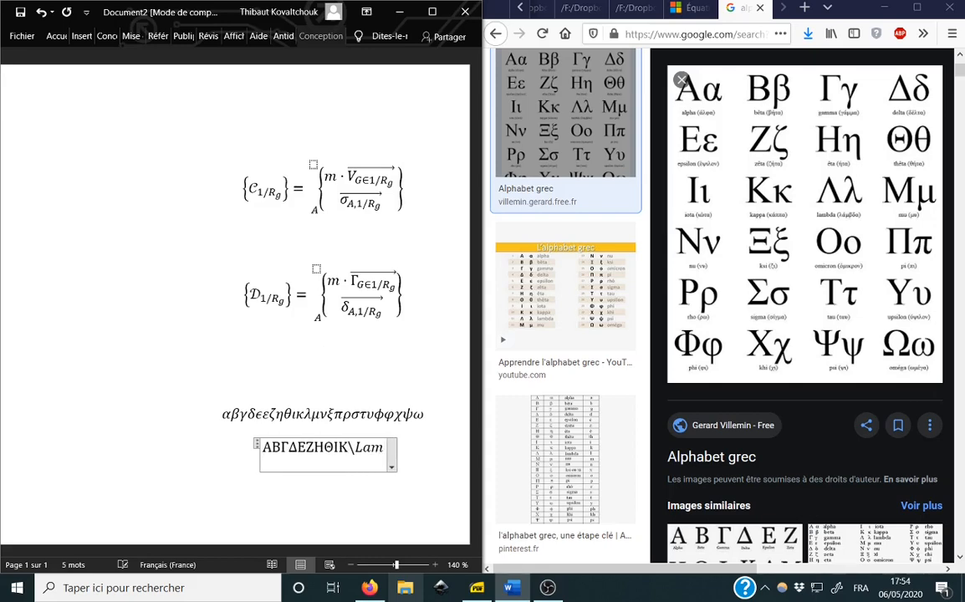
type("bda \\")
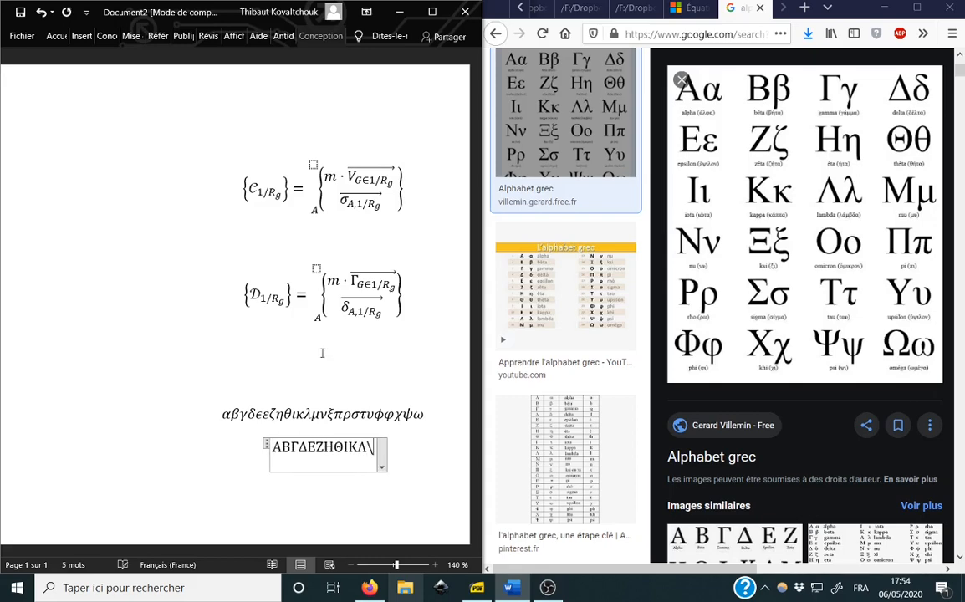
type("Mu ")
type("\\")
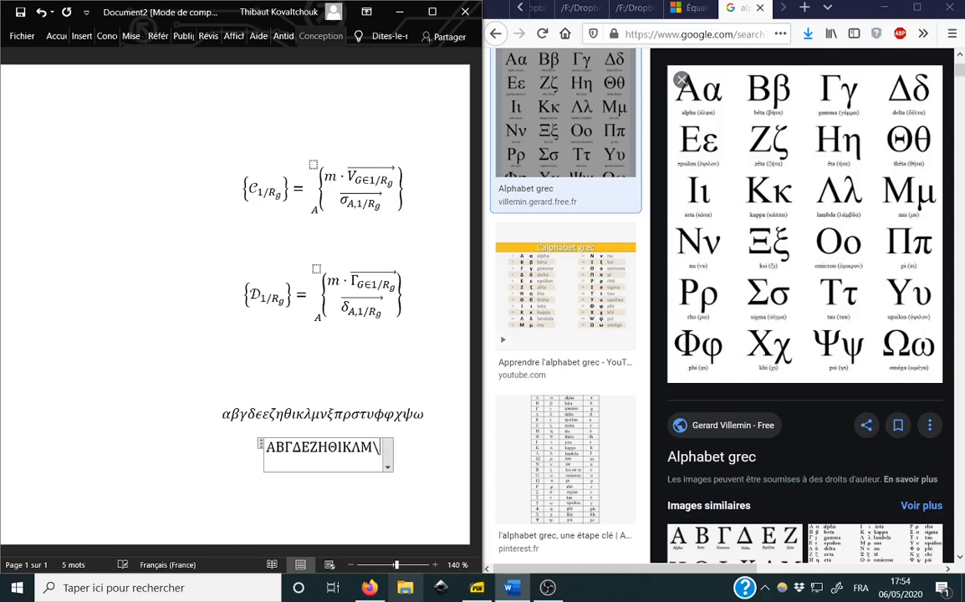
key("BackSpace")
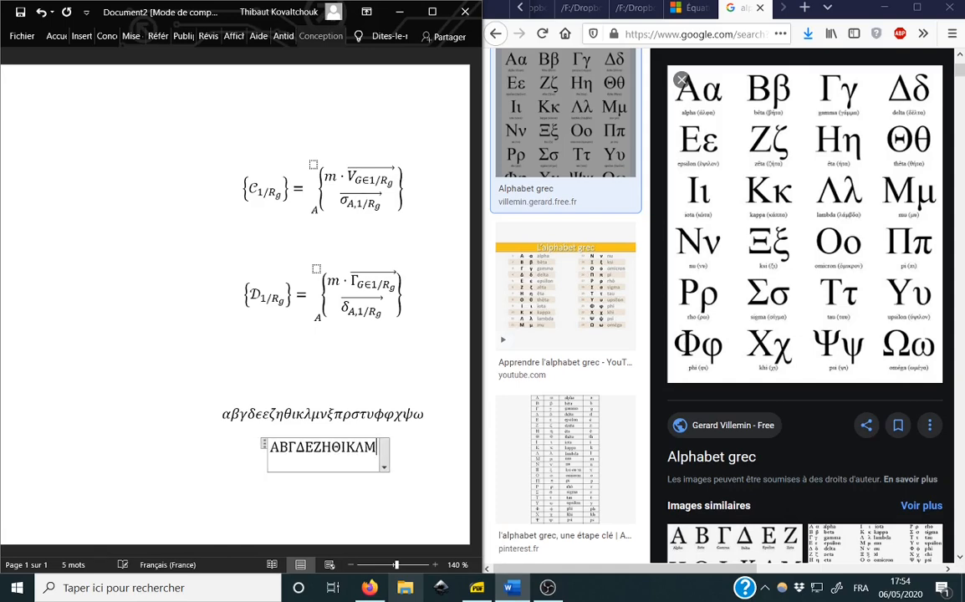
type("\\Nu ")
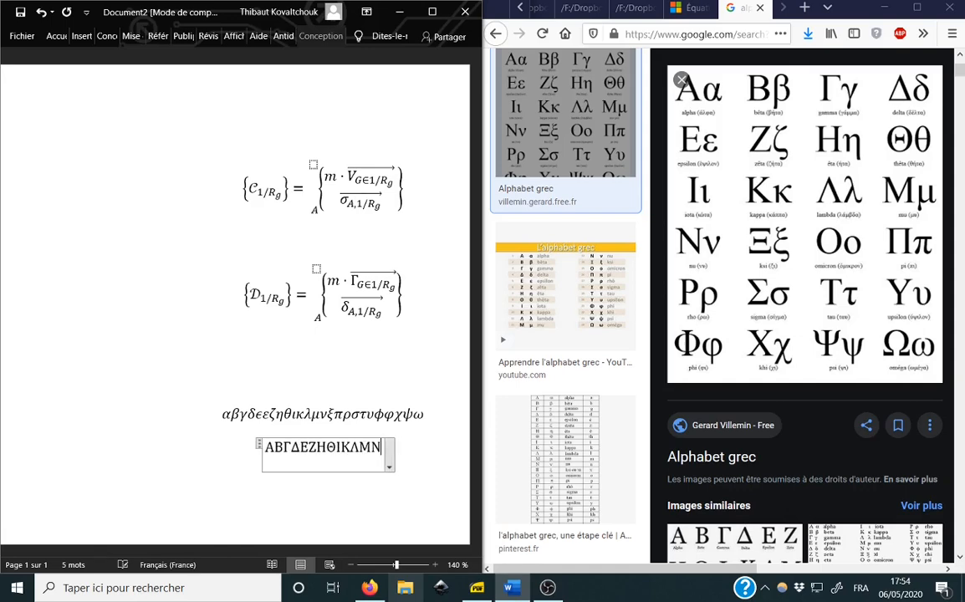
- Add capital \Xi, \Pi and \Rho after nu in the capital letter equation, leaving out omicron
type("\\")
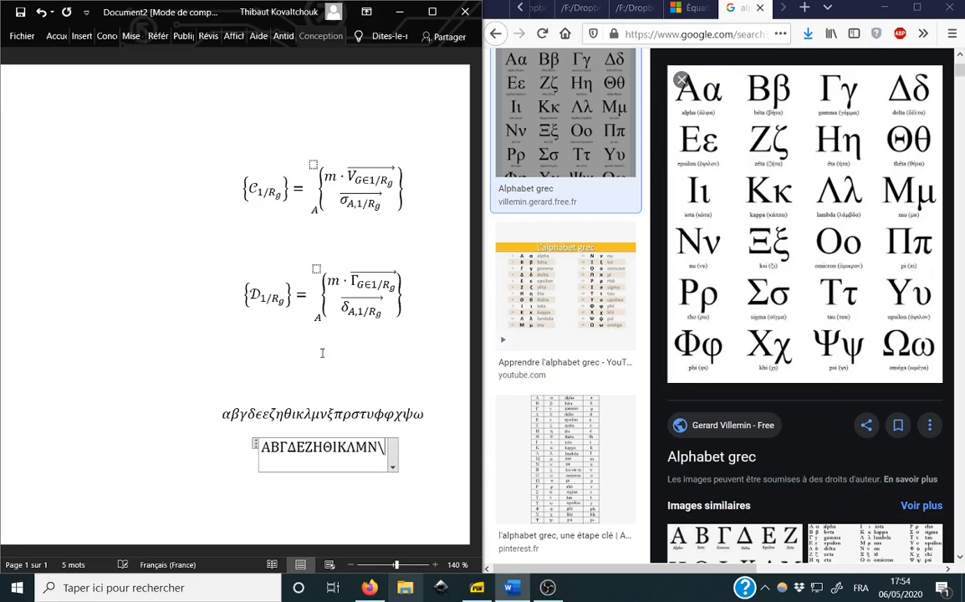
type("X")
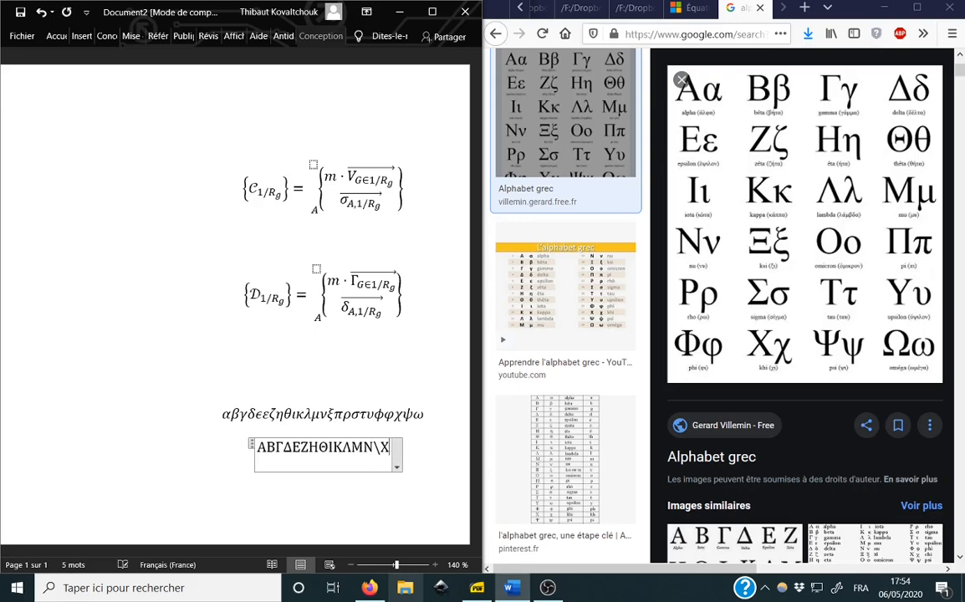
type("i \\Pi")
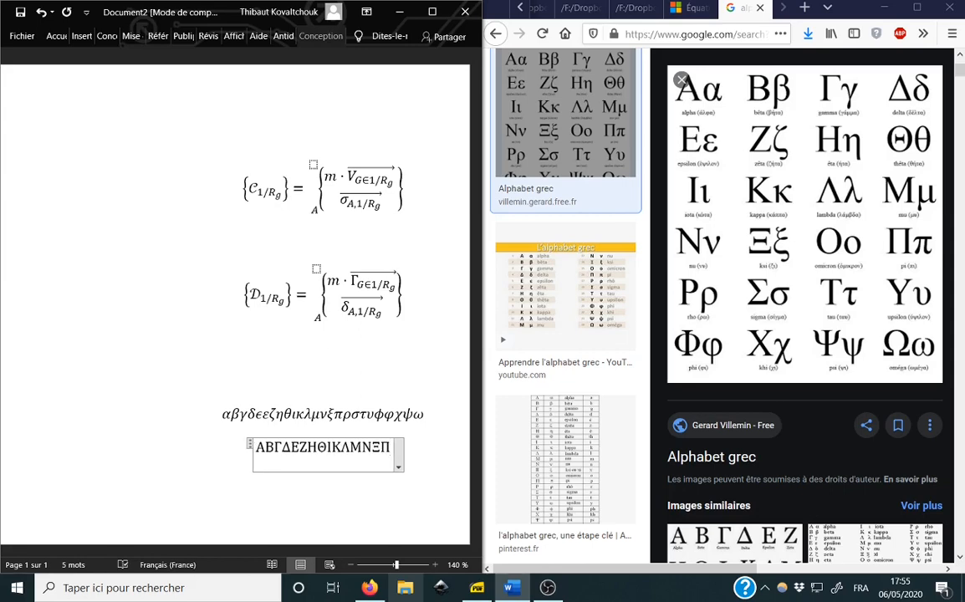
type(" \\")
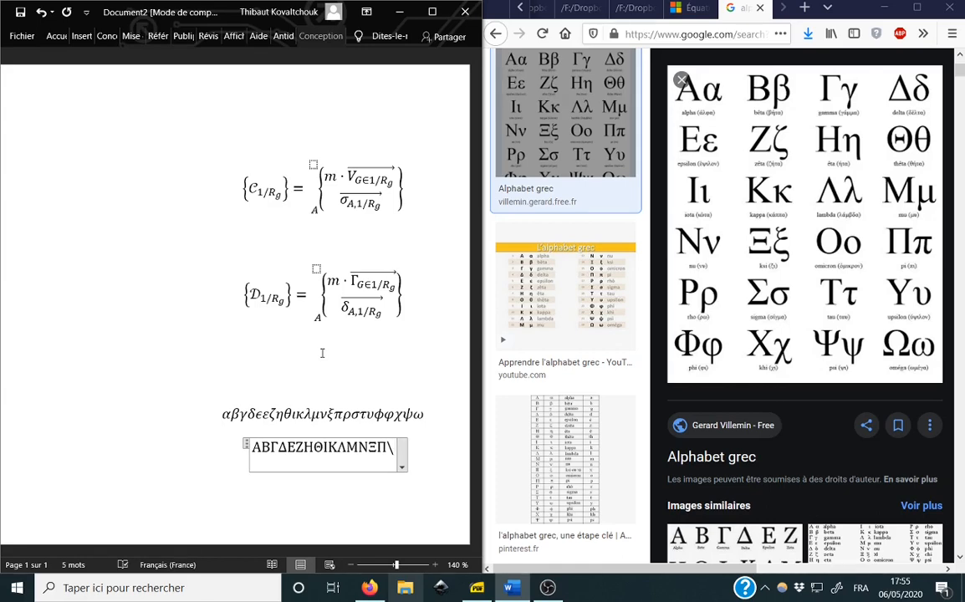
type("Rho ")
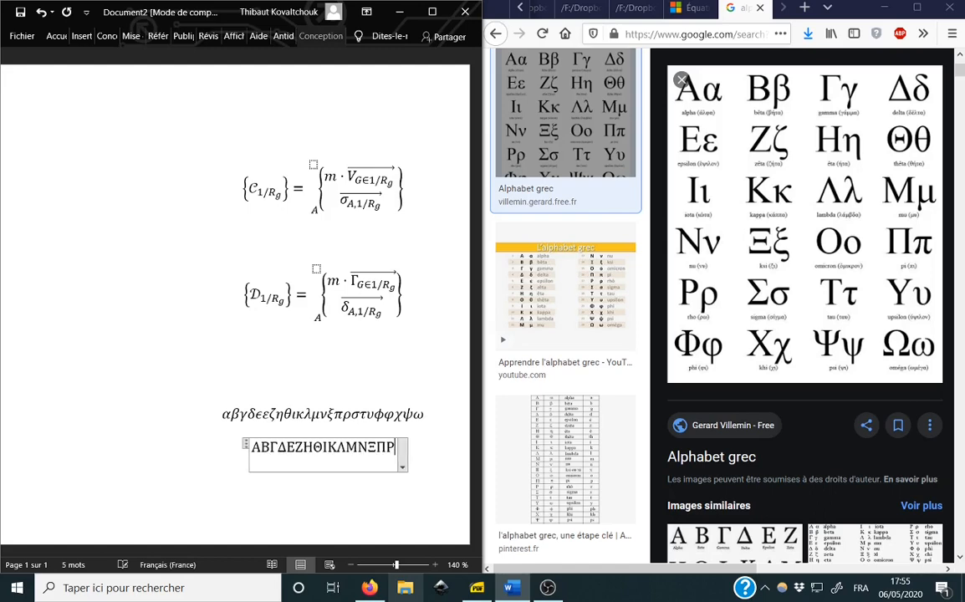
- Continue the capital Greek letter equation after rho with \Sigma, \Tau and \Upsilon
type("\\Sig")
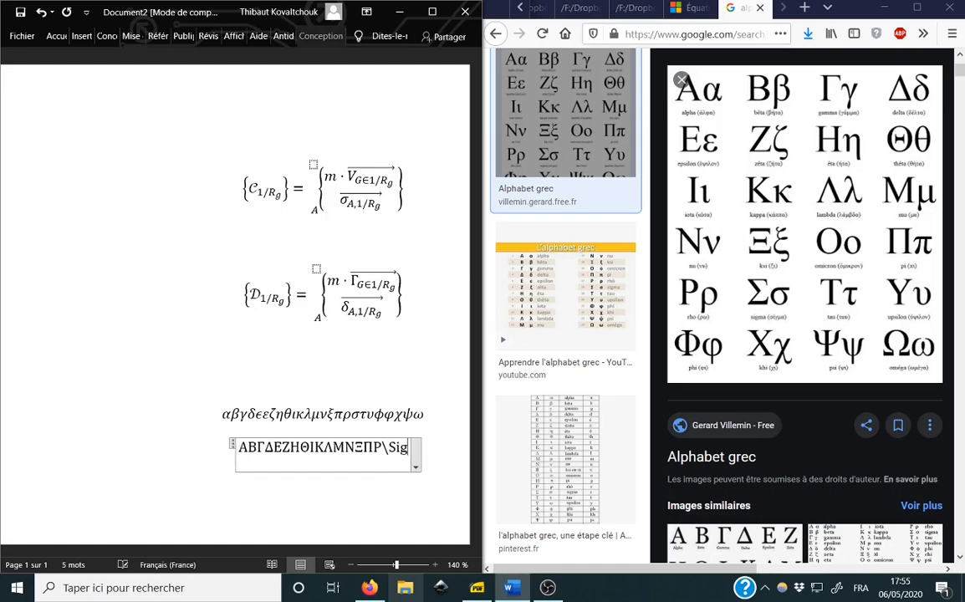
type("ma ")
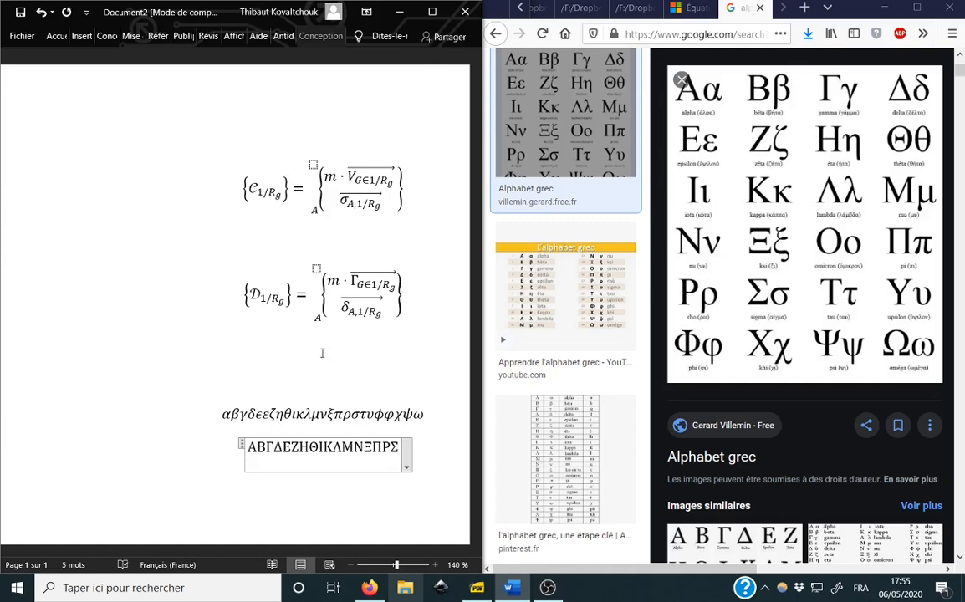
type("\\")
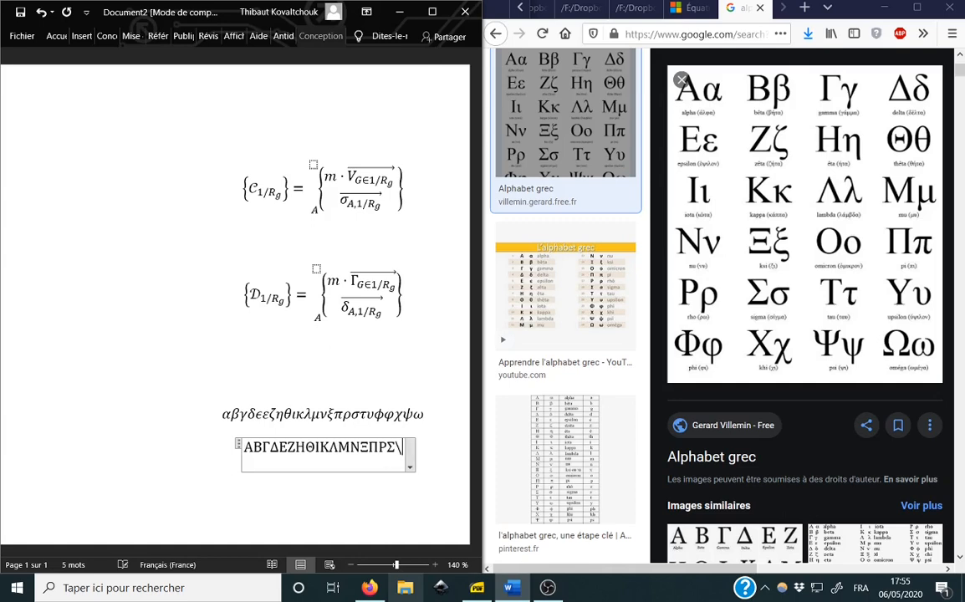
type("Ta")
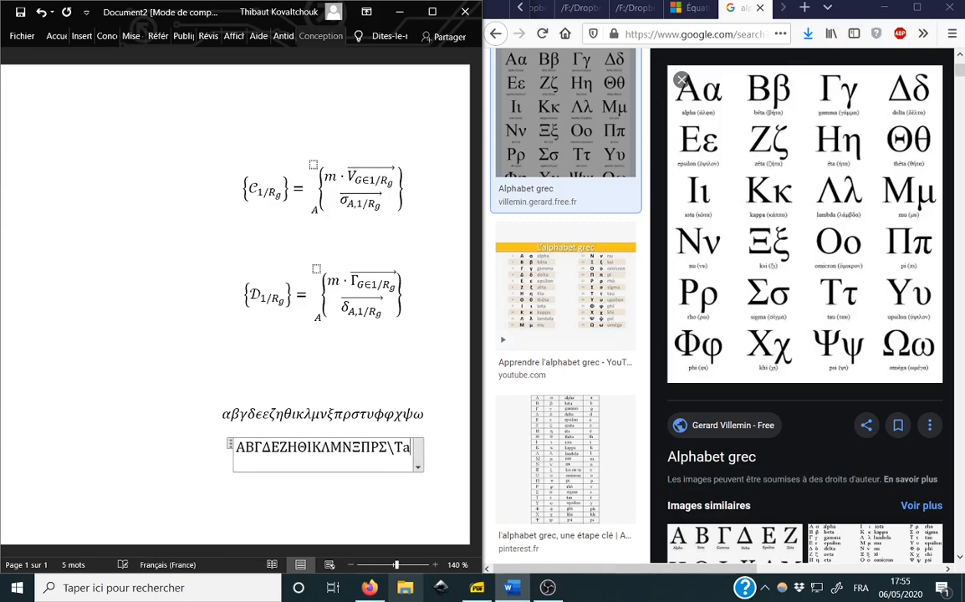
type("u \\")
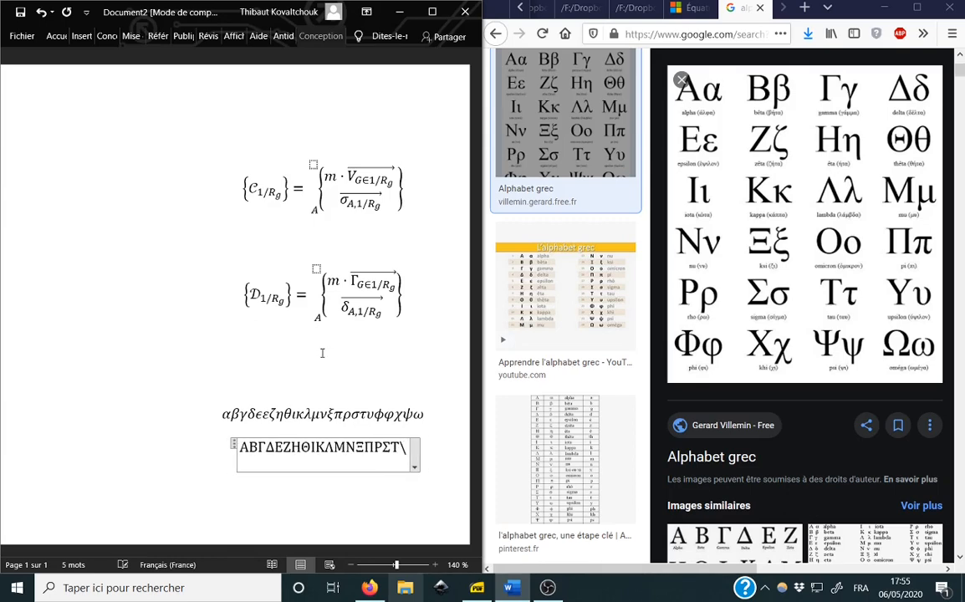
type("Upsi")
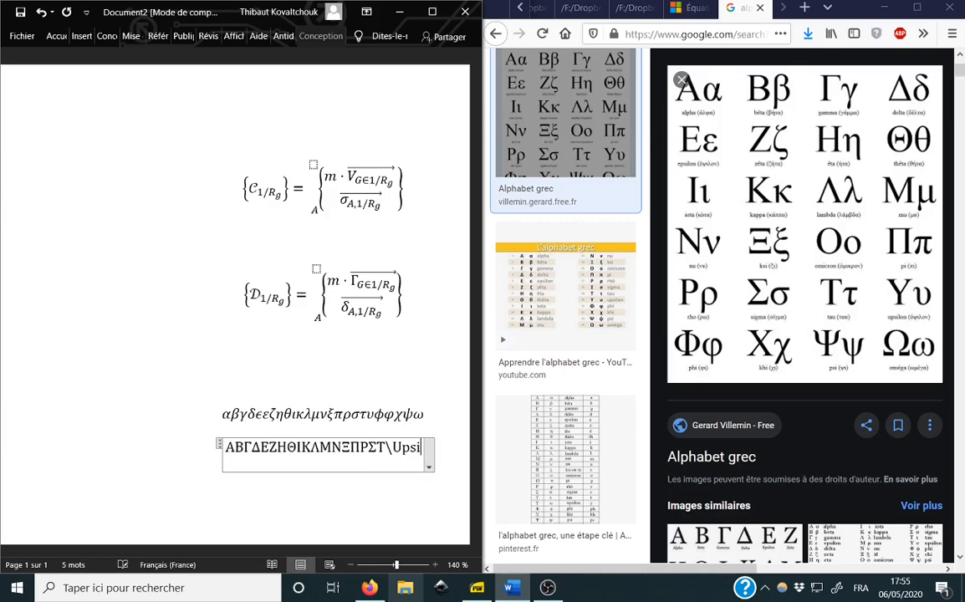
type("lon")
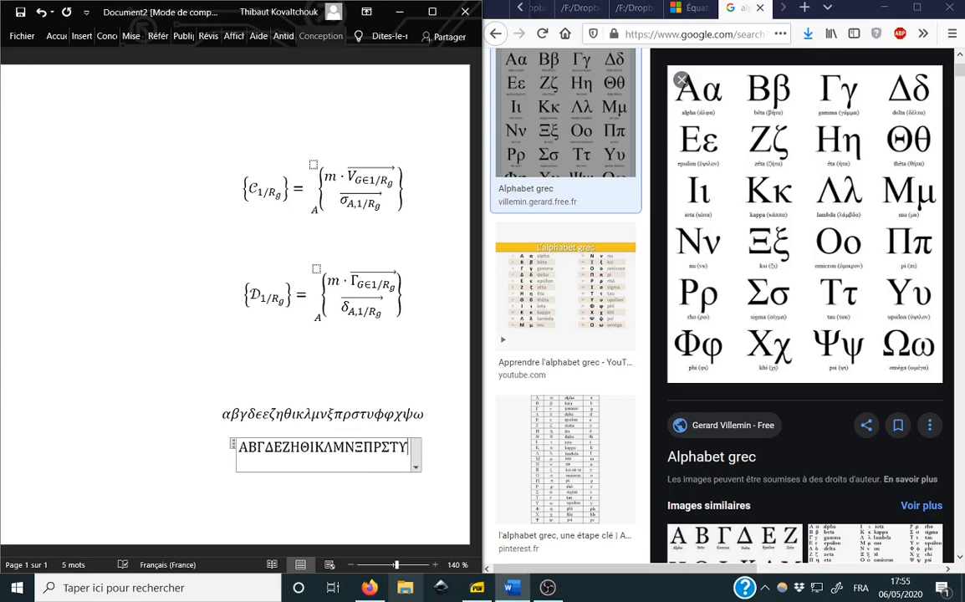
- Complete the capital Greek letter equation after upsilon with \Phi, \Chi, \Psi and \Omega
type("\\")
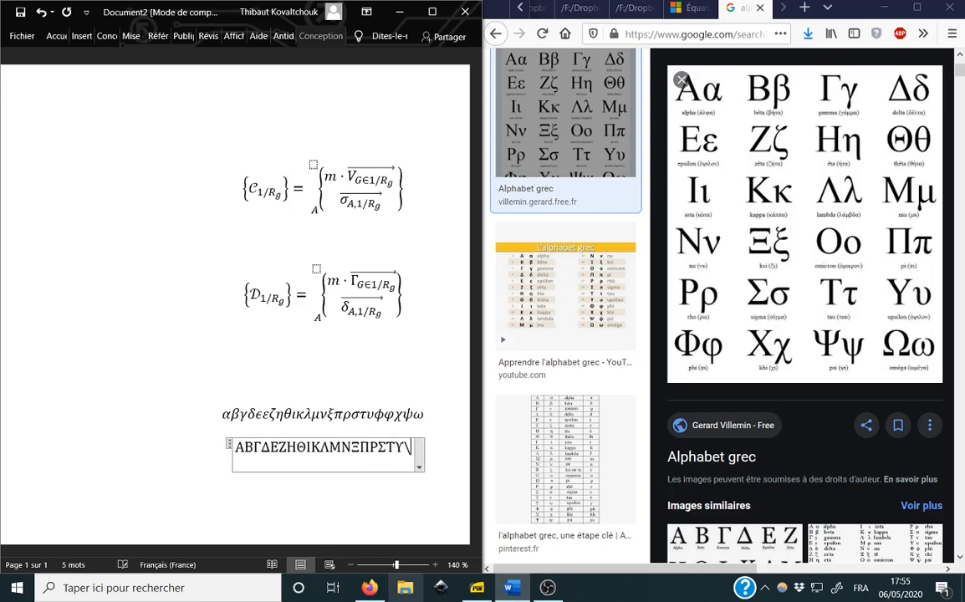
type("Phi ")
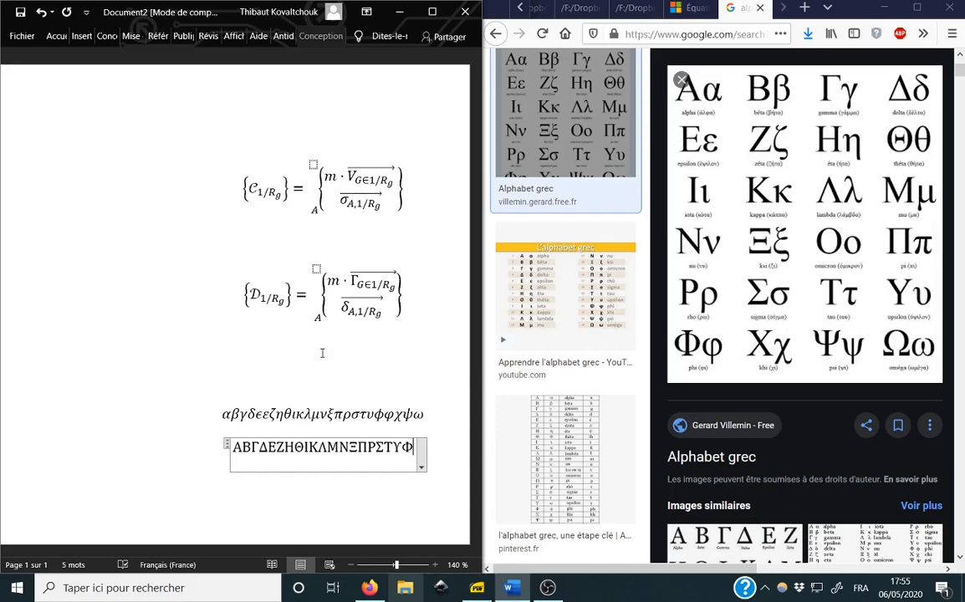
type("\\C")
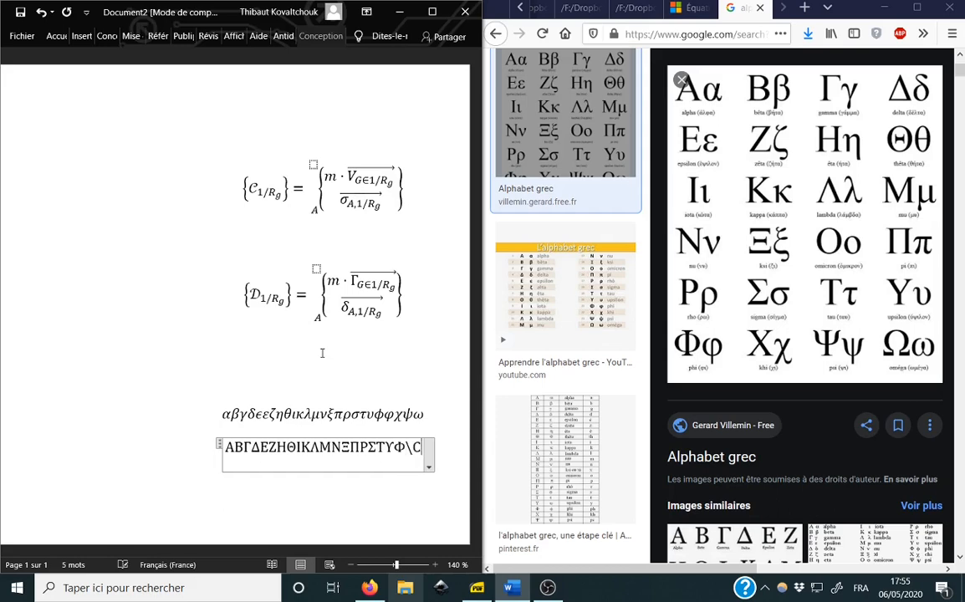
type("hi ")
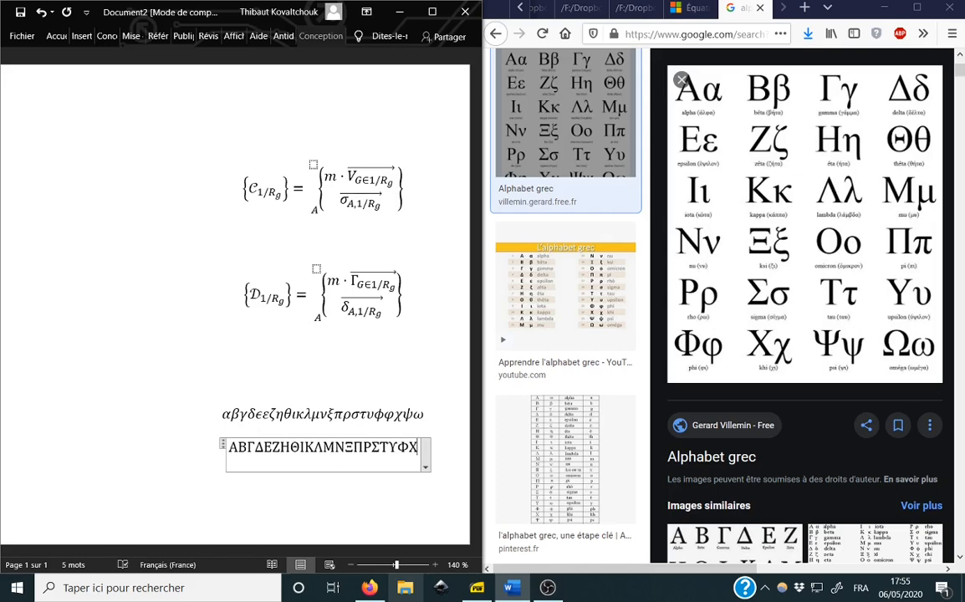
type("\\")
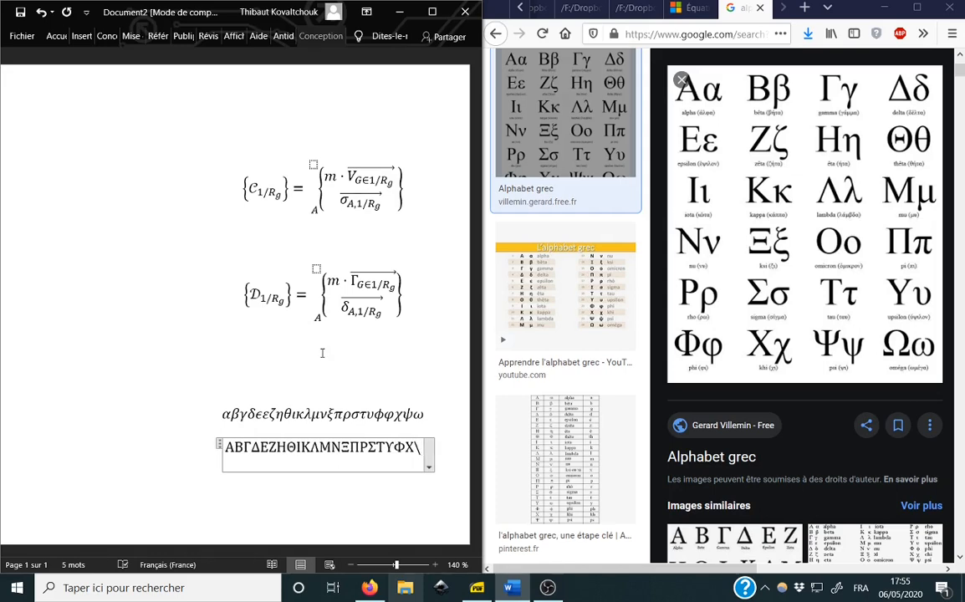
type("Psi ")
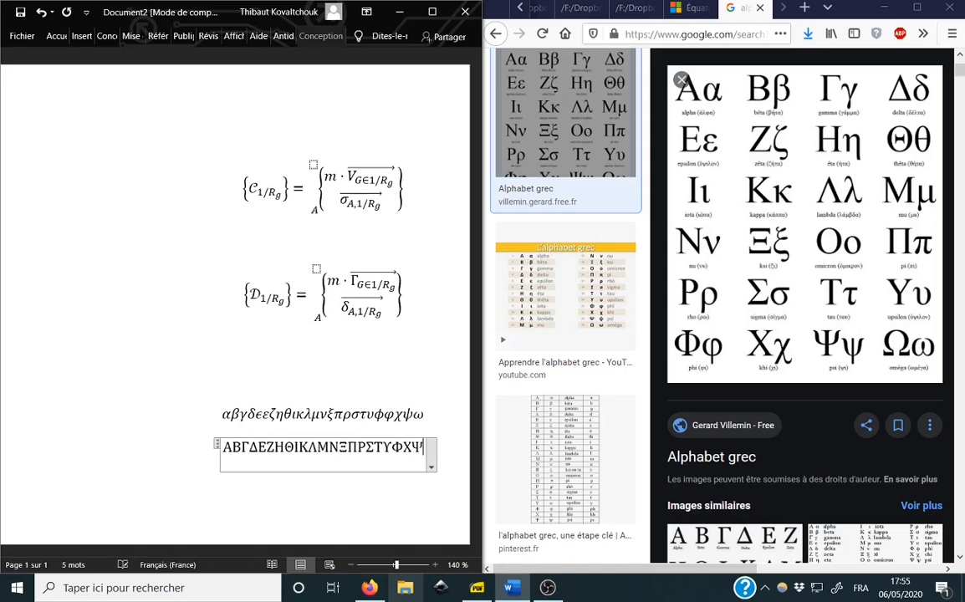
type("\\Ome")
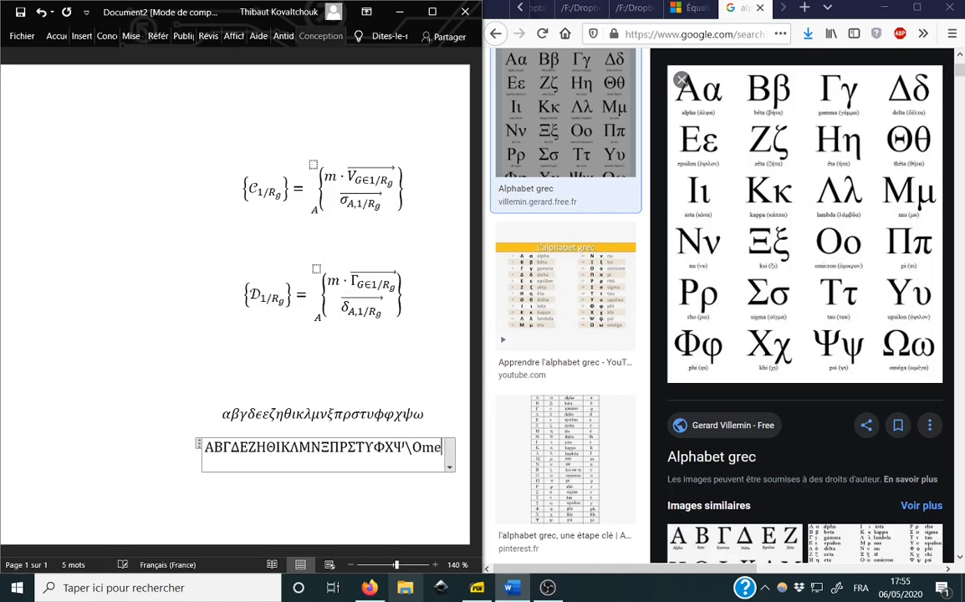
type("ga")
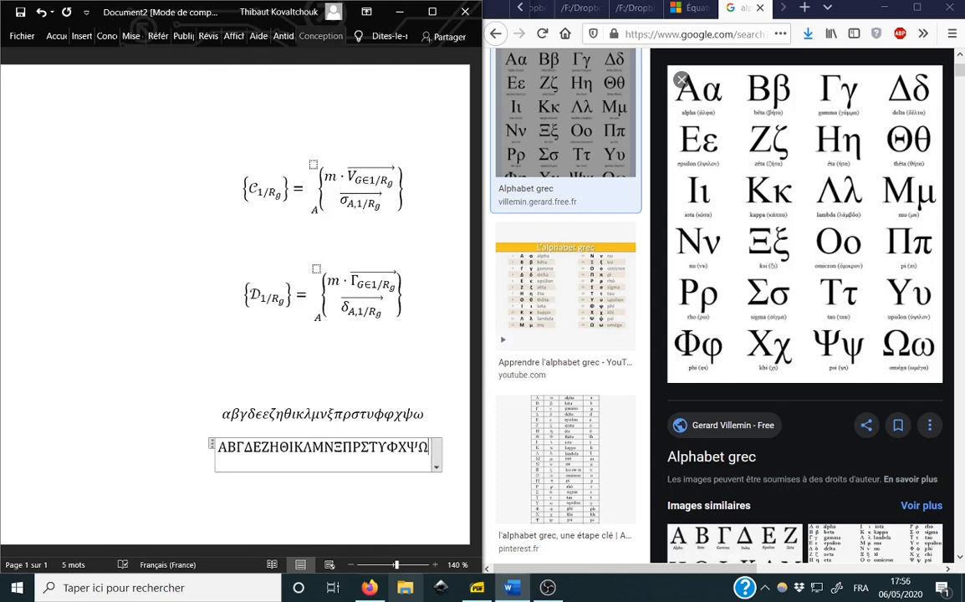
- Delete the two empty lines between the D torsor equation and the lowercase Greek alphabet
key("Up")
key("Up")
key("Delete")
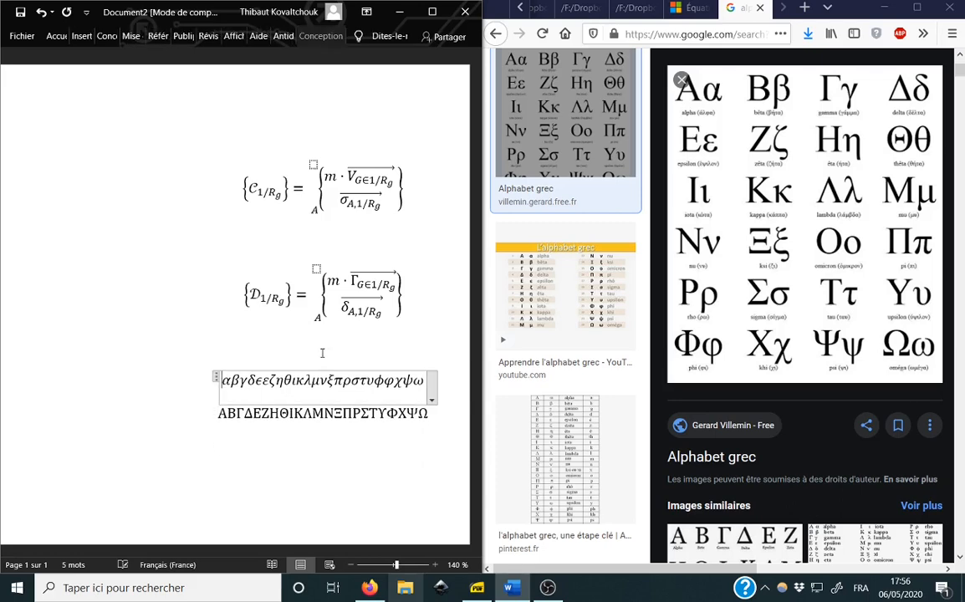
key("Delete")
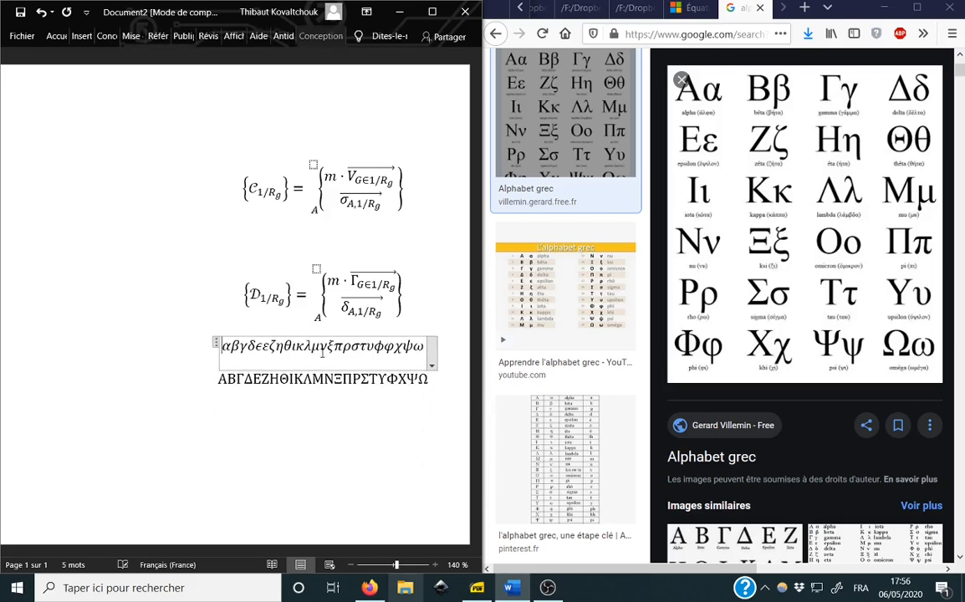
- Insert a new equation below the capital alphabet with A= and a triple integral (\iiint) over M \in \Sigma
left_click(436, 379)
key("alt+equal")
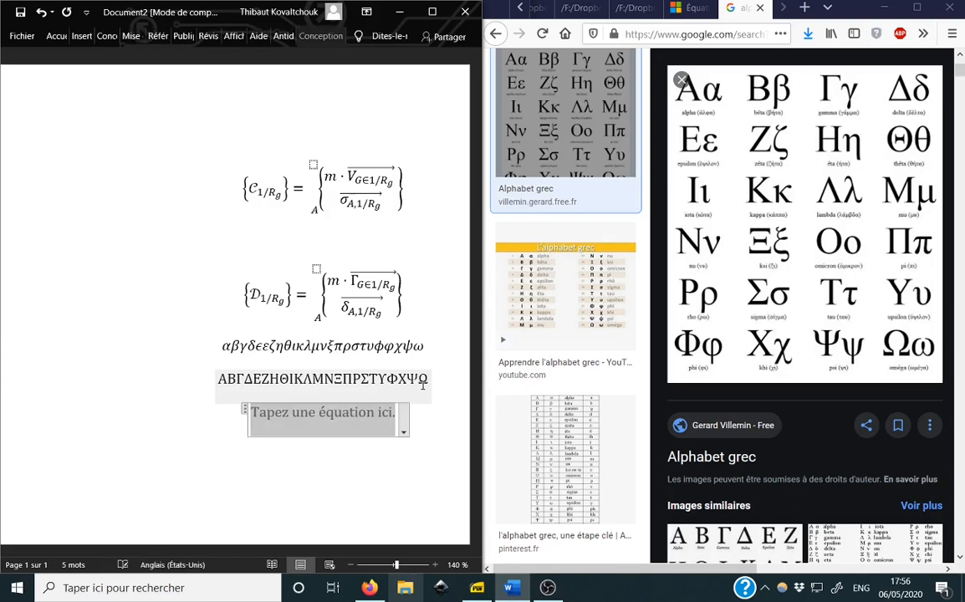
type("A=")
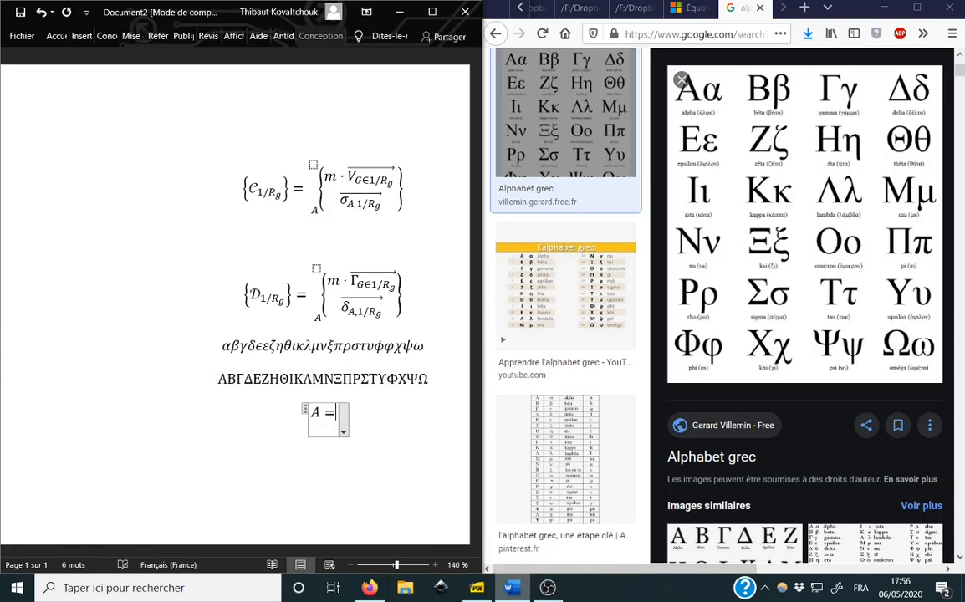
type("\\iii")
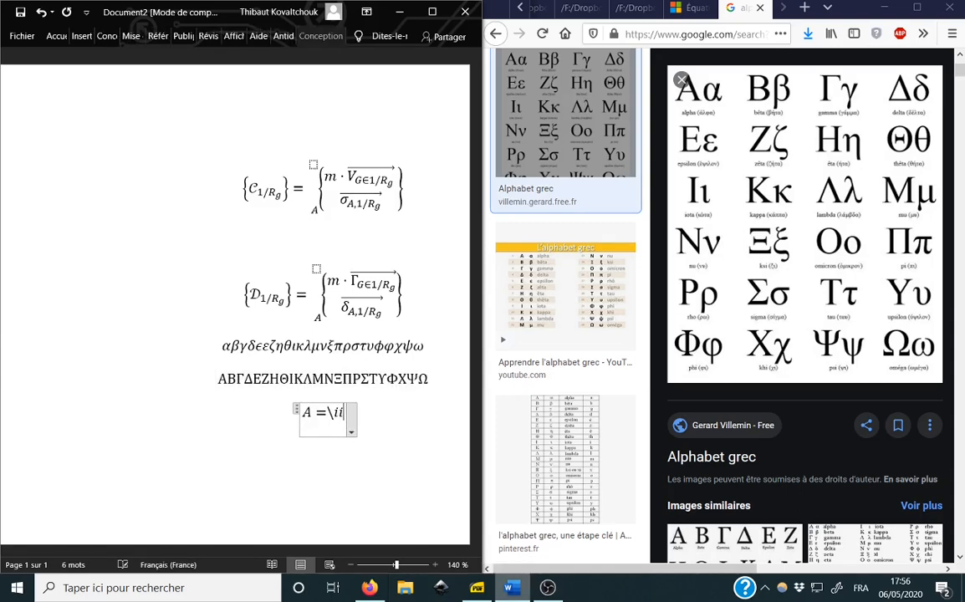
type("nt ")
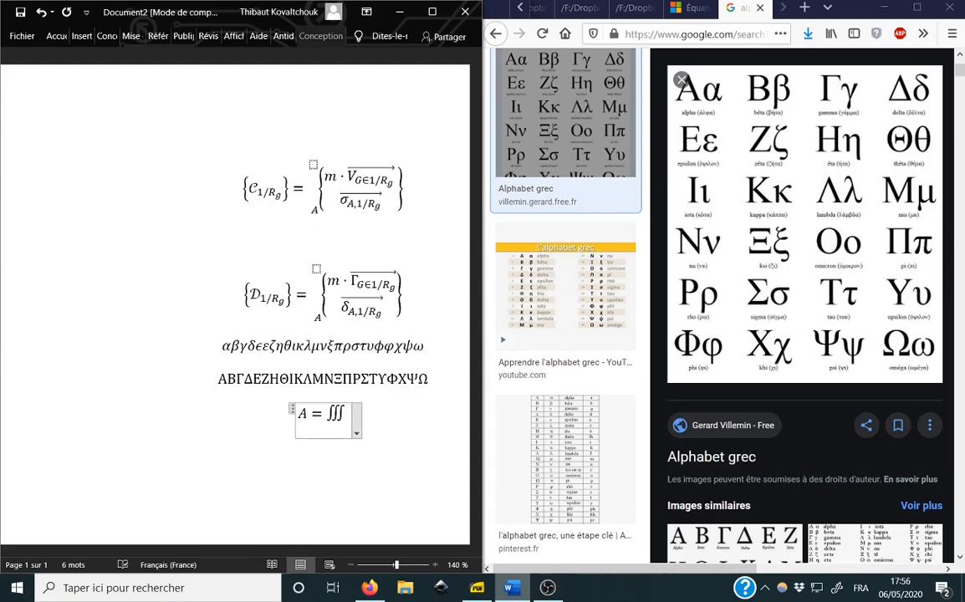
type("_M ")
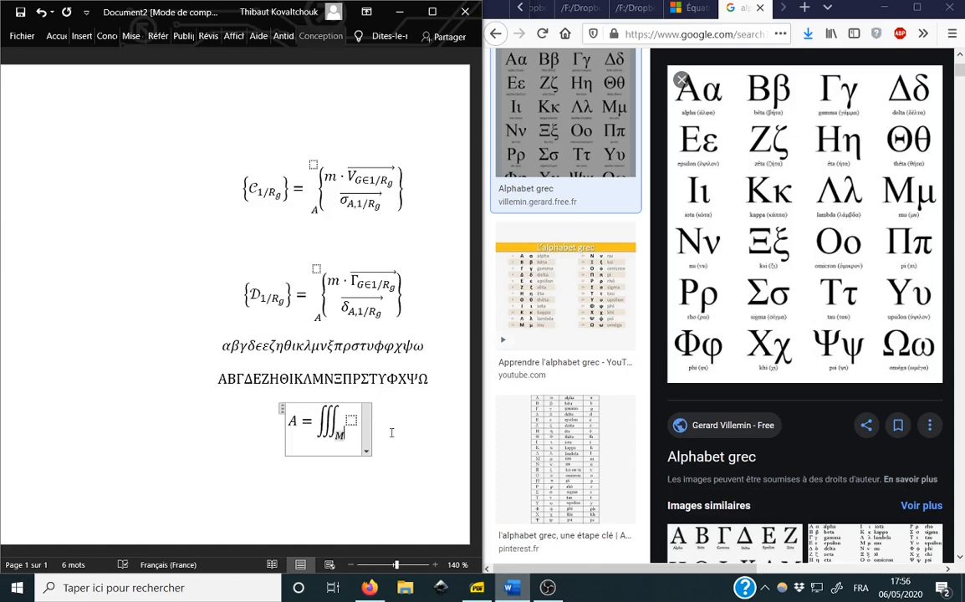
type("\\in \\")
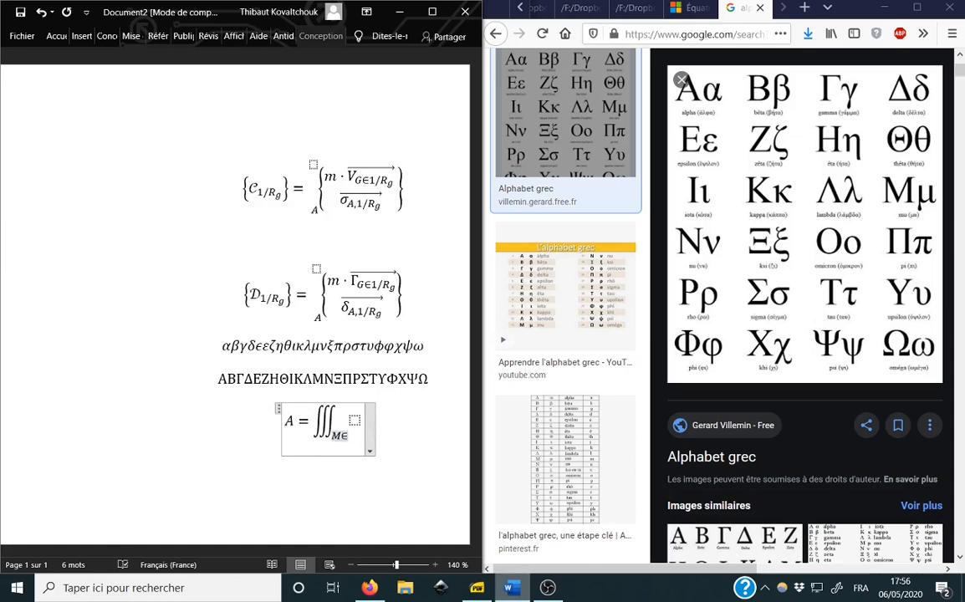
type("Sigma")
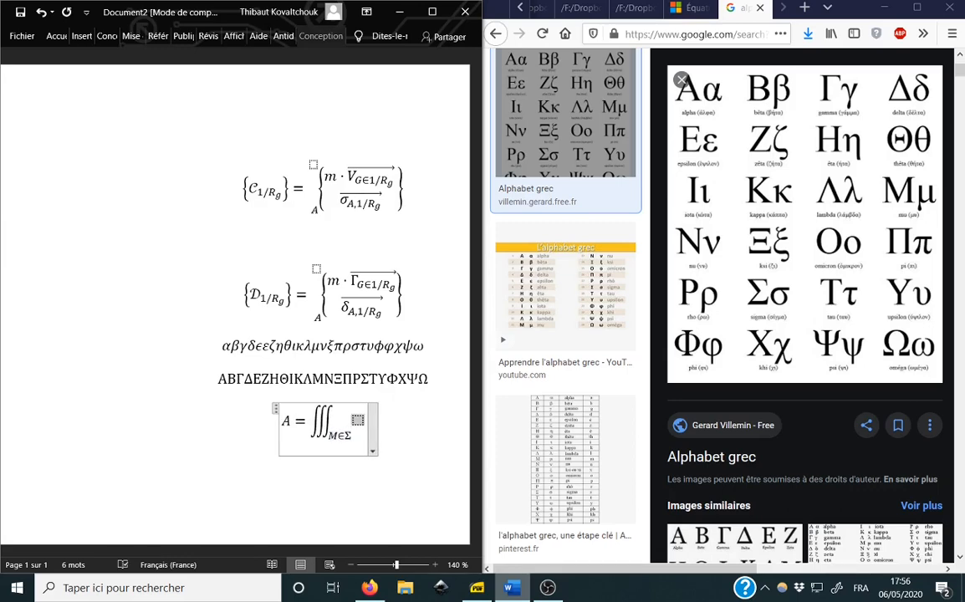
- Fill in the triple integral's integrand as (y^2+z^2)dm and finish the equation on a new line
type("() ")
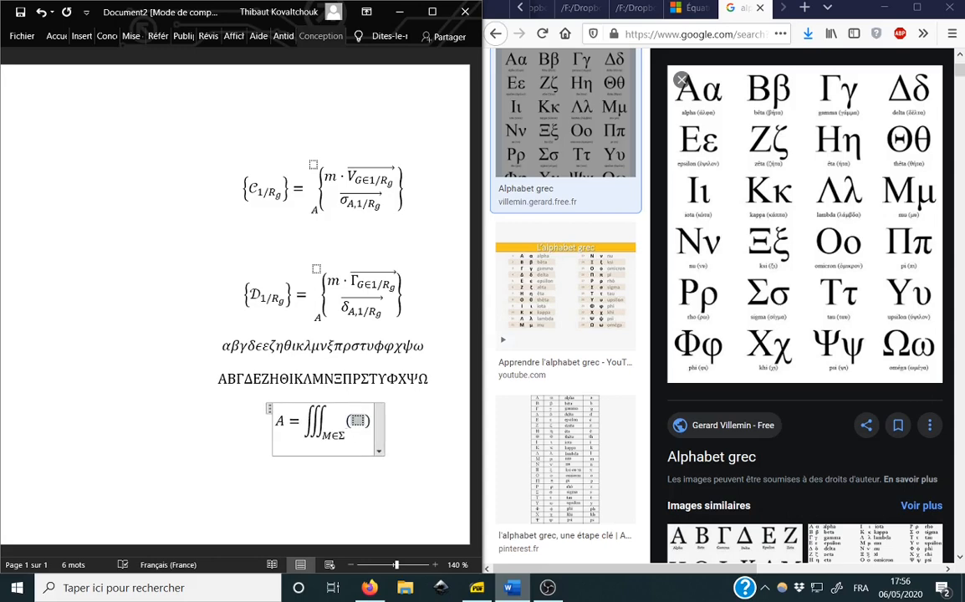
type("y^2")
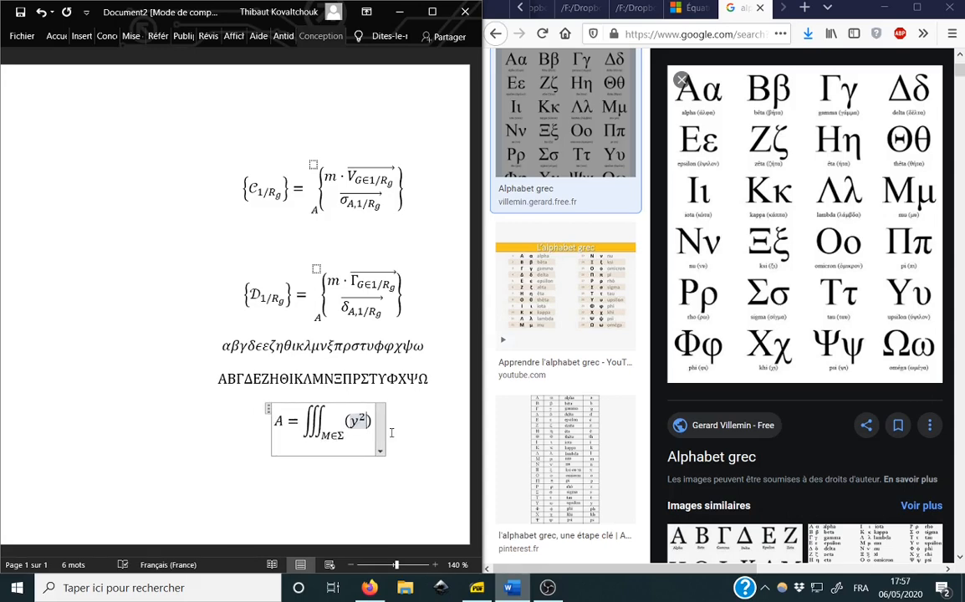
type("+z")
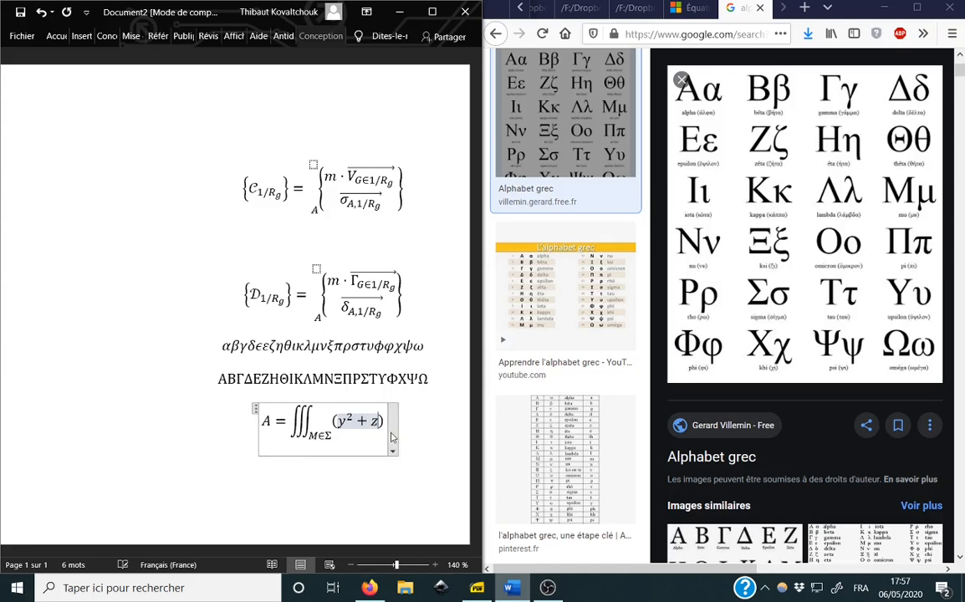
type("^2")
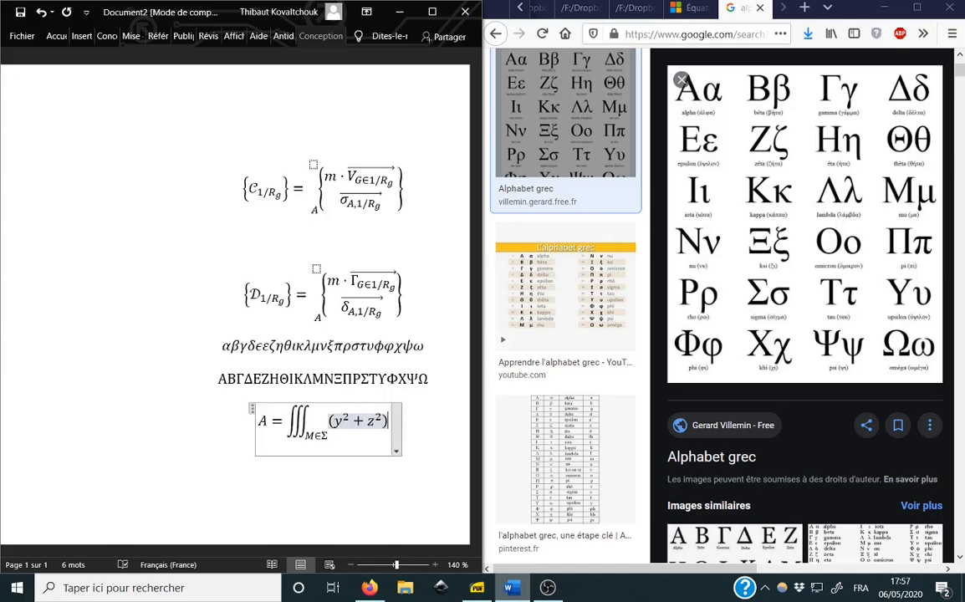
type("dm")
key("Return")
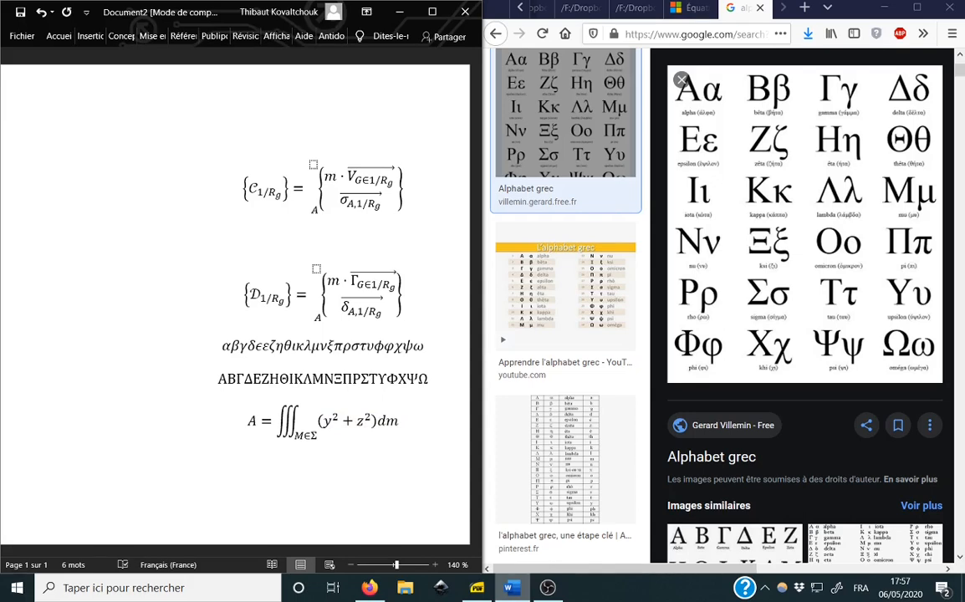
- Insert another equation below the integral starting with S=\sum and the lower limit i=0 in parentheses
key("alt+equal")
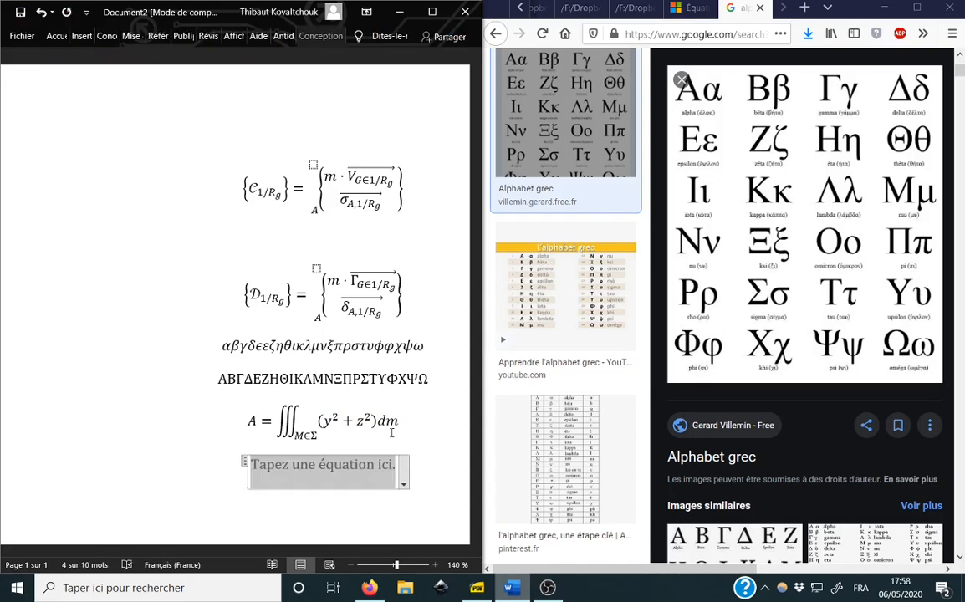
type("S=")
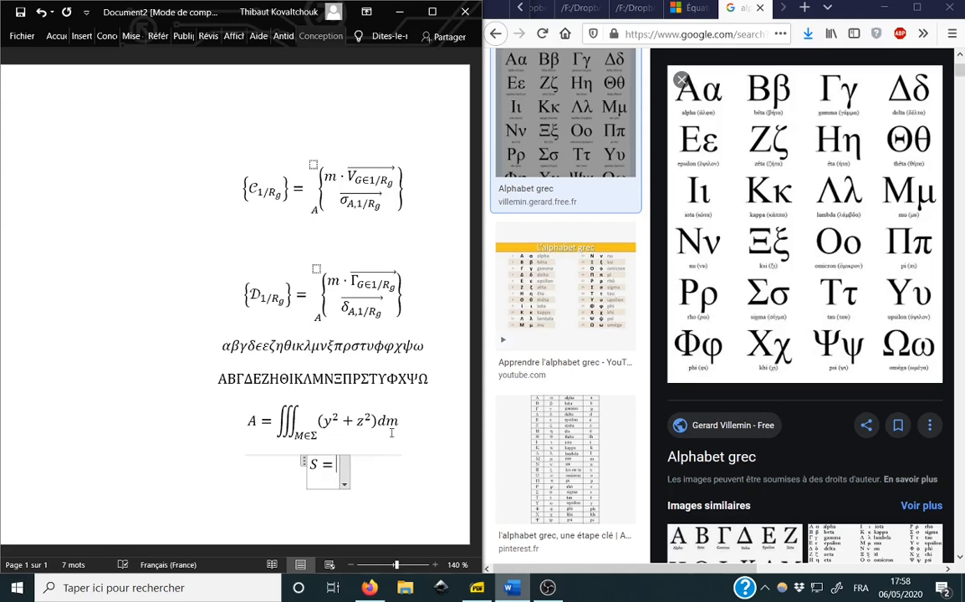
type("\\su")
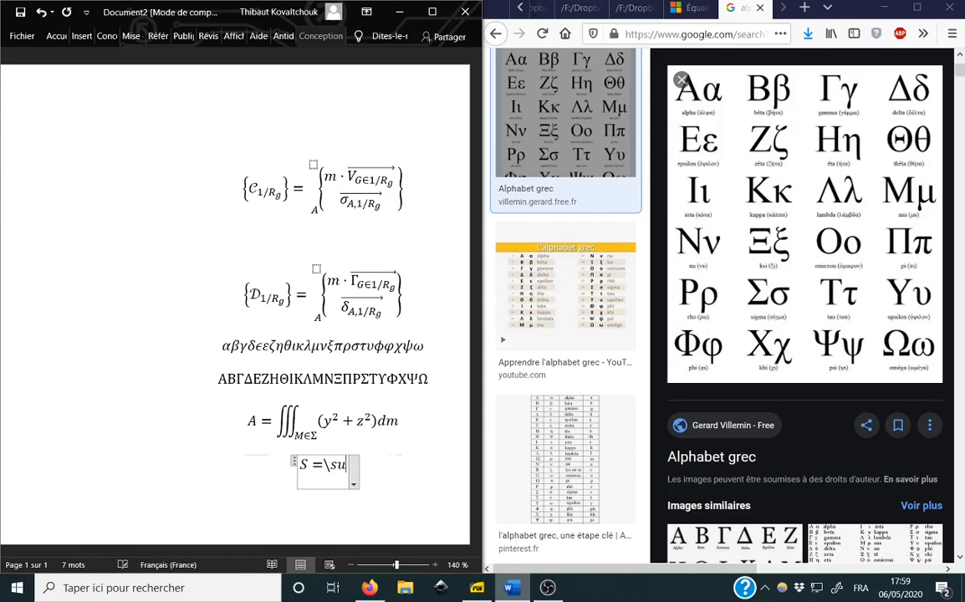
type("m ")
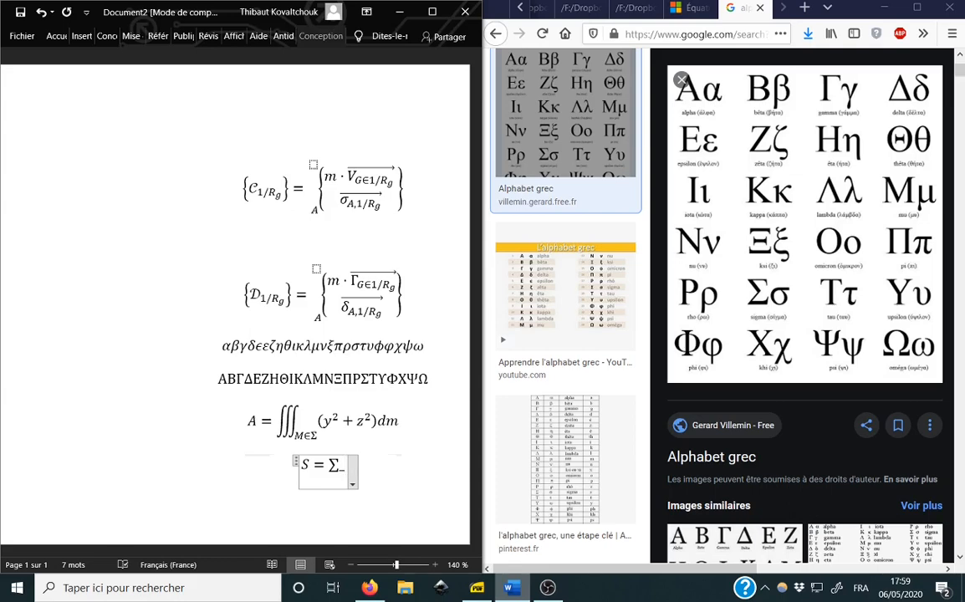
type("()")
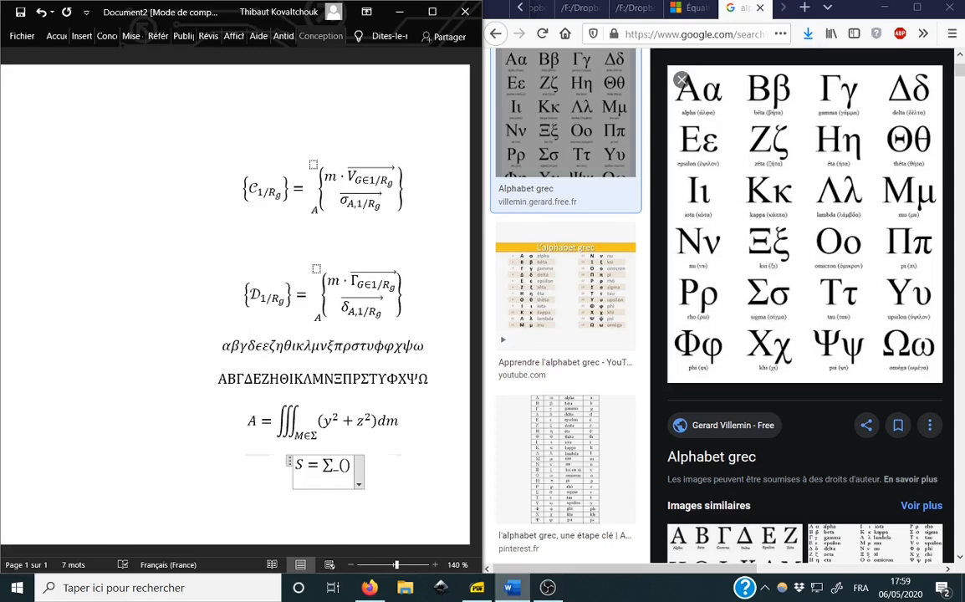
type("i=0")
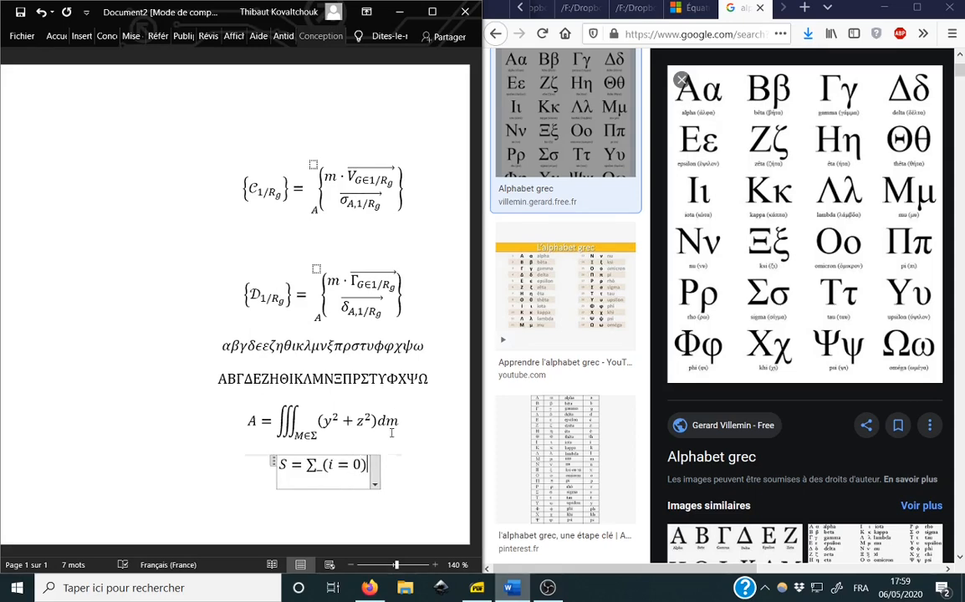
- Give the sum the upper limit \infty, build it up, and enter i as the summand
type("^(")
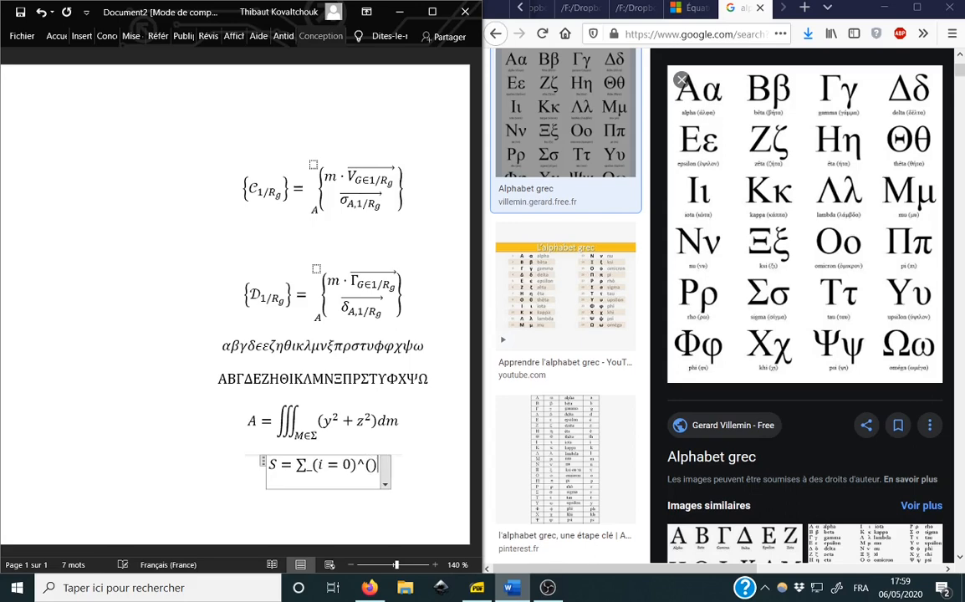
type("\\infty")
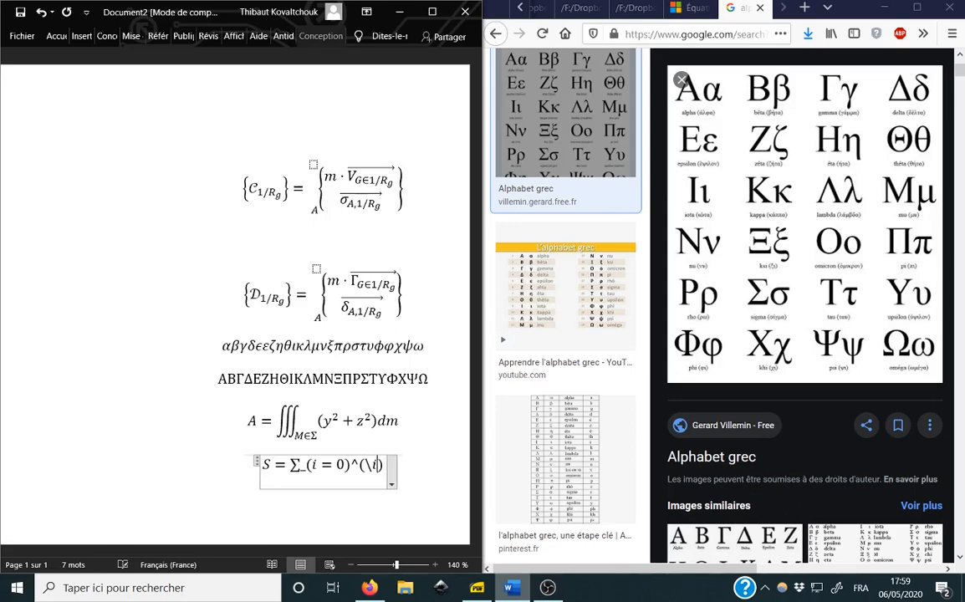
key("space")
key("space")
type("i")
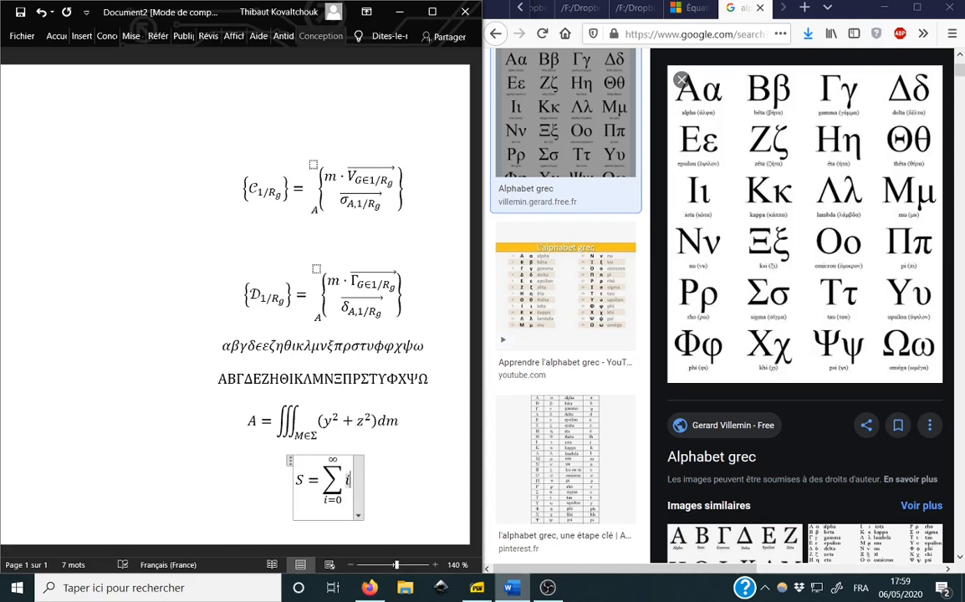
- Replace the sum's upper limit with N and move out to the end of the equation
left_click(356, 421)
key("Down")
key("Left")
key("Left")
key("Left")
key("Left")
key("BackSpace")
type("N")
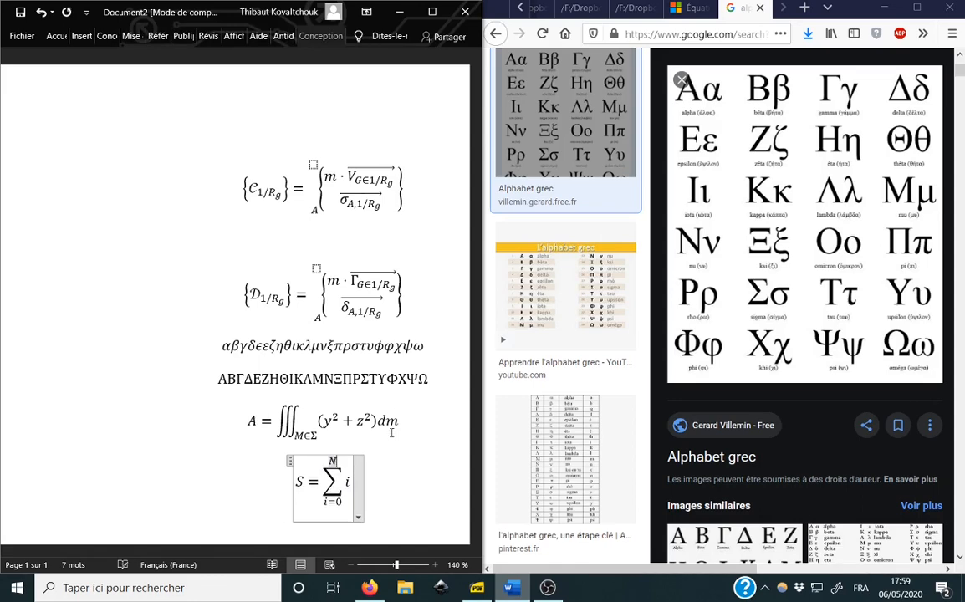
key("Right")
key("Right")
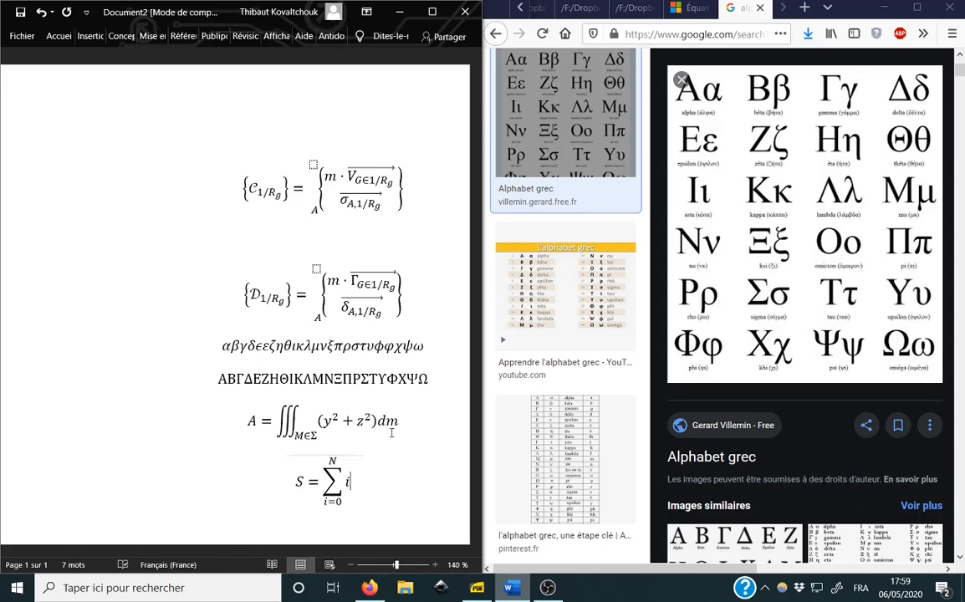
- Insert another equation on a new line below the sum, starting with P=\prod converted to the product symbol
key("Return")
scroll(234, 293, "down", 1)
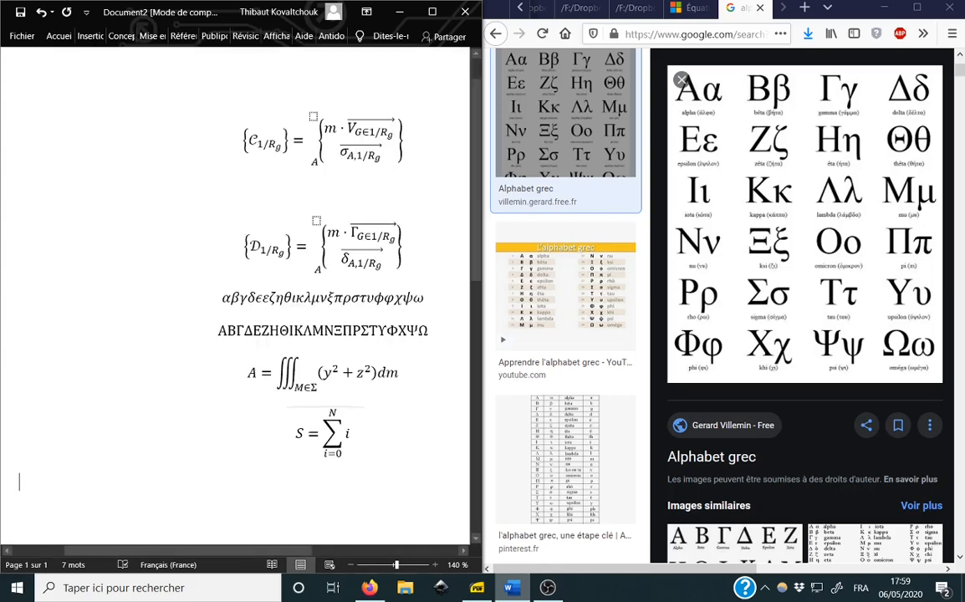
type("P")
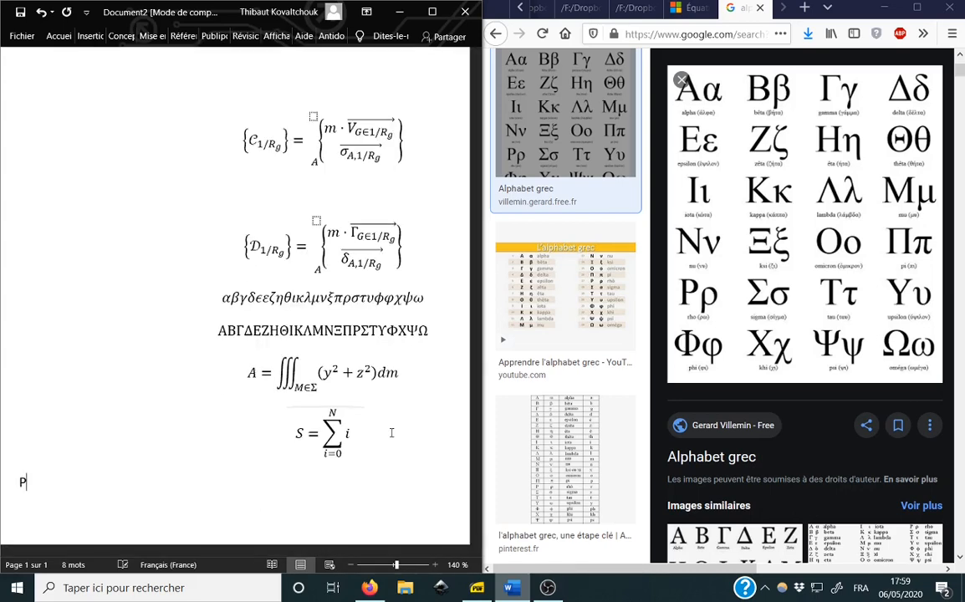
key("BackSpace")
key("alt+equal")
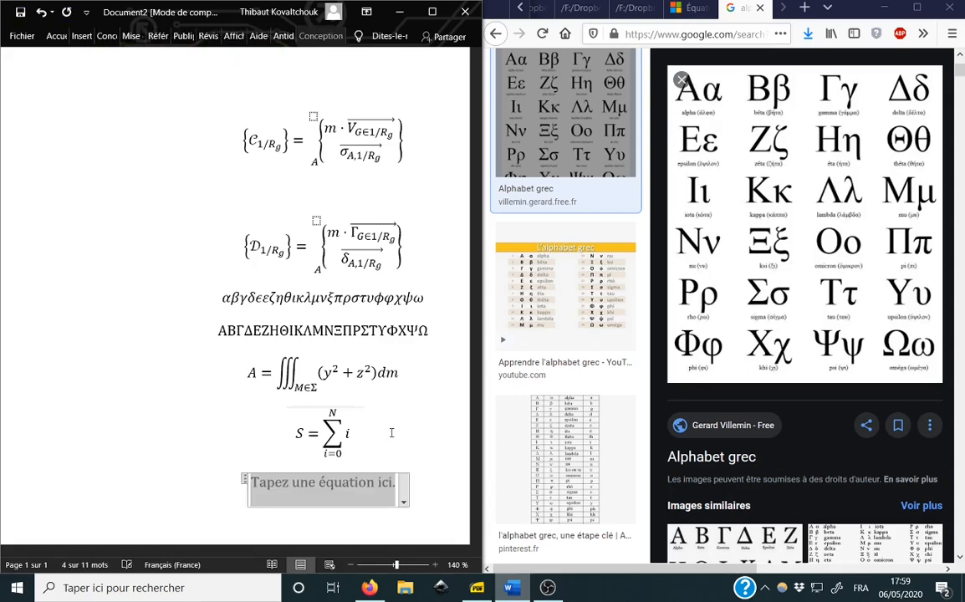
type("P=\\")
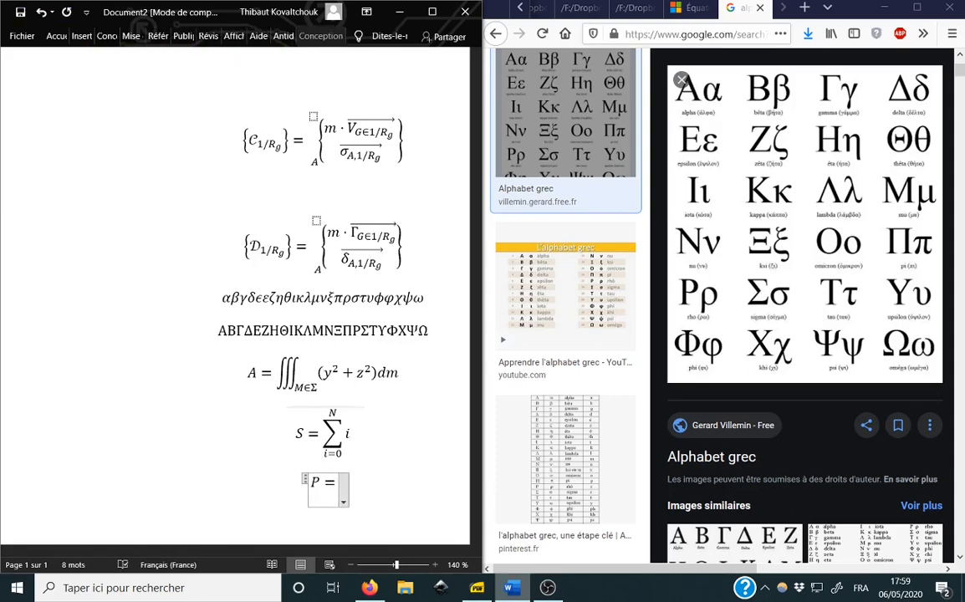
type("Pro")
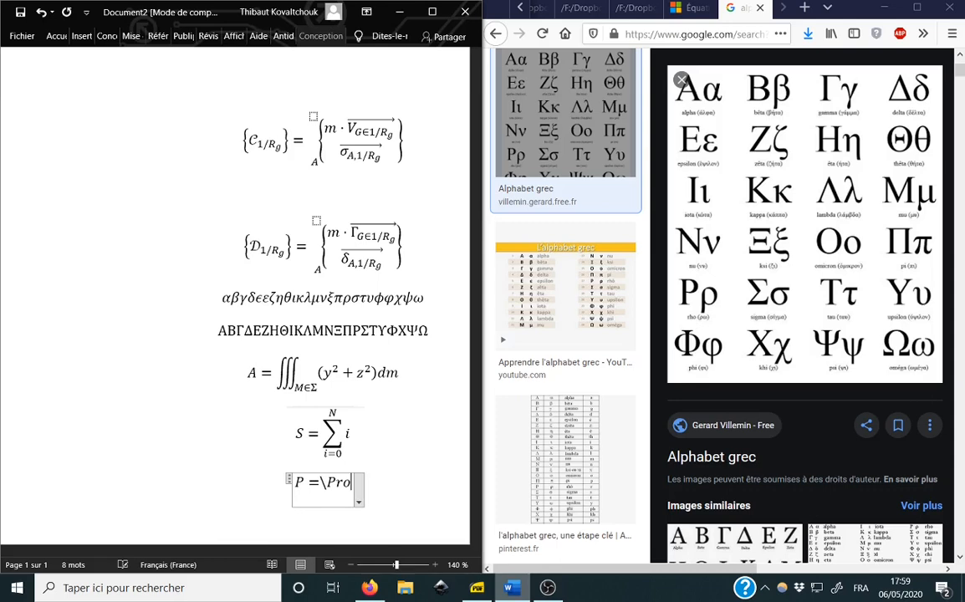
key("BackSpace")
key("BackSpace")
key("BackSpace")
type("prod")
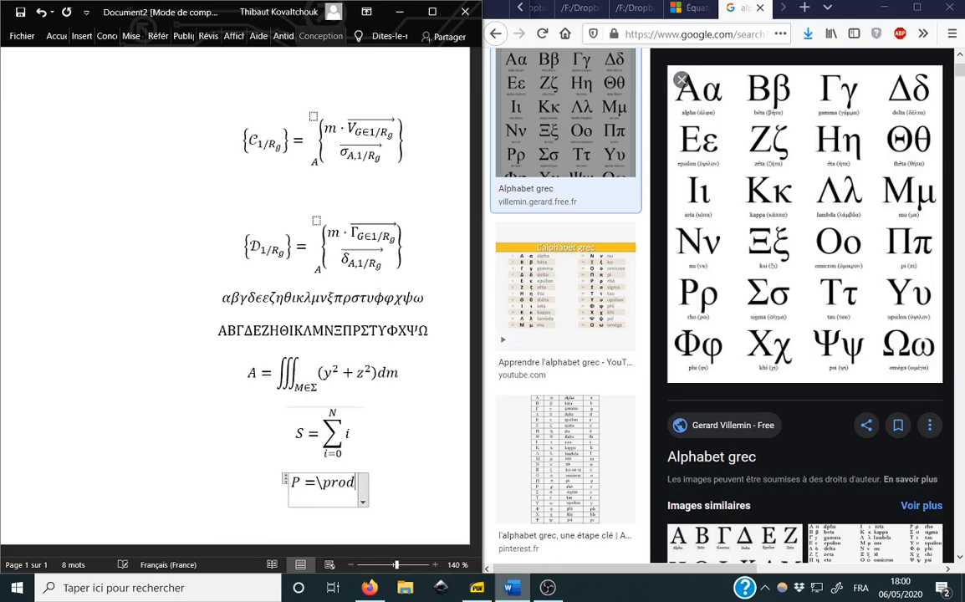
type(" _")
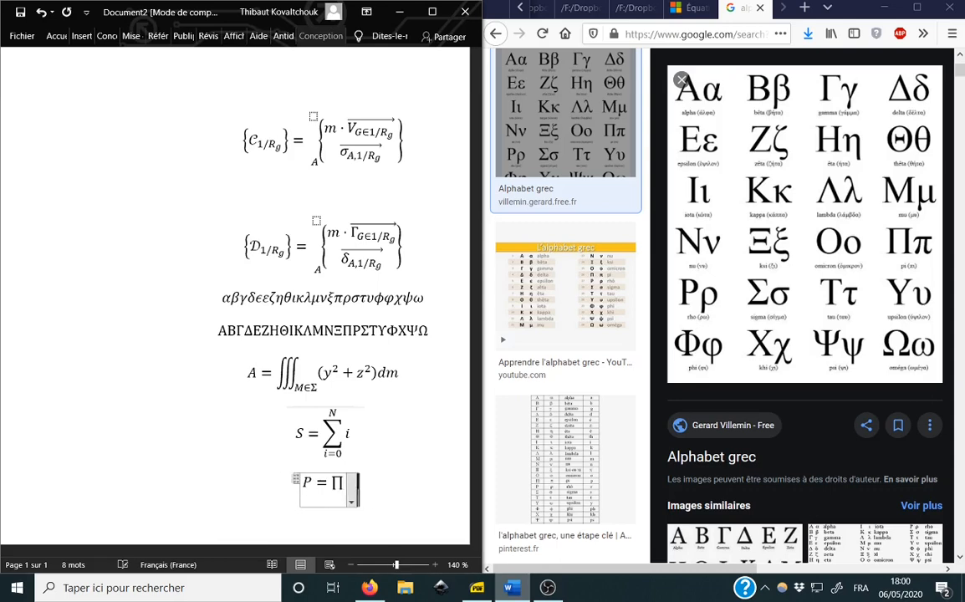
- Give the product the lower limit k=1 in parentheses and the upper limit N, and build it up
key("BackSpace")
type("_()")
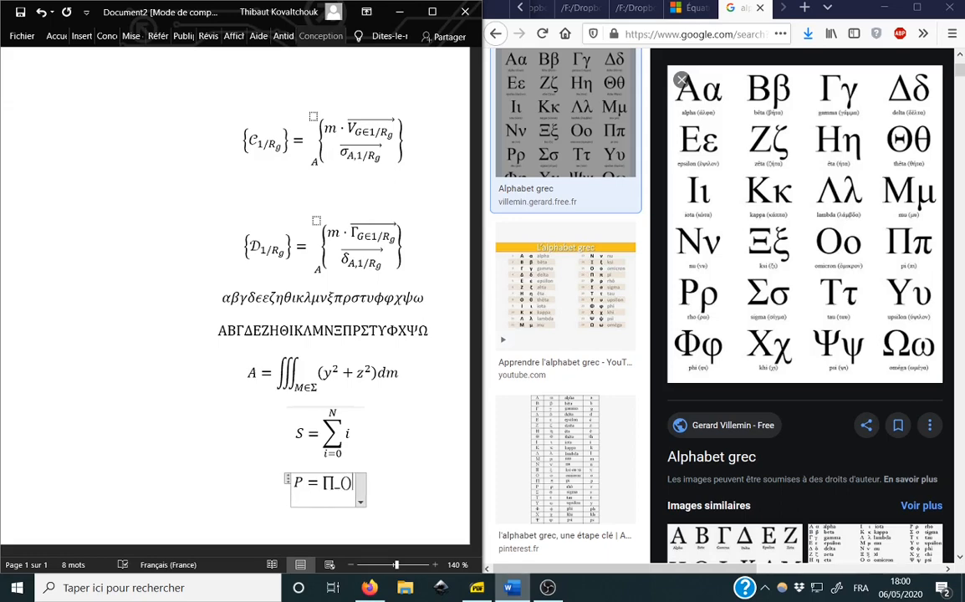
key("Left")
type("k=1")
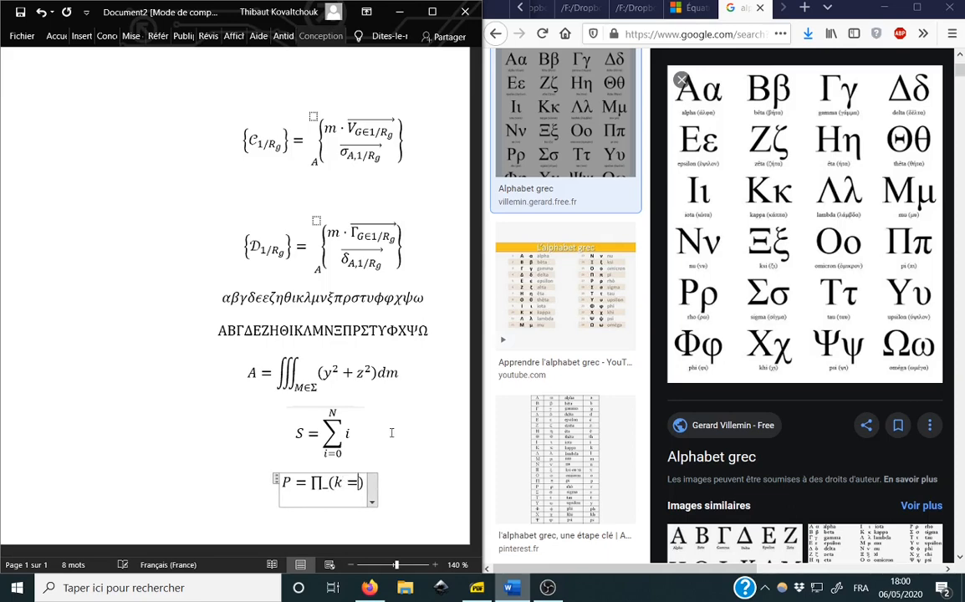
key("Right")
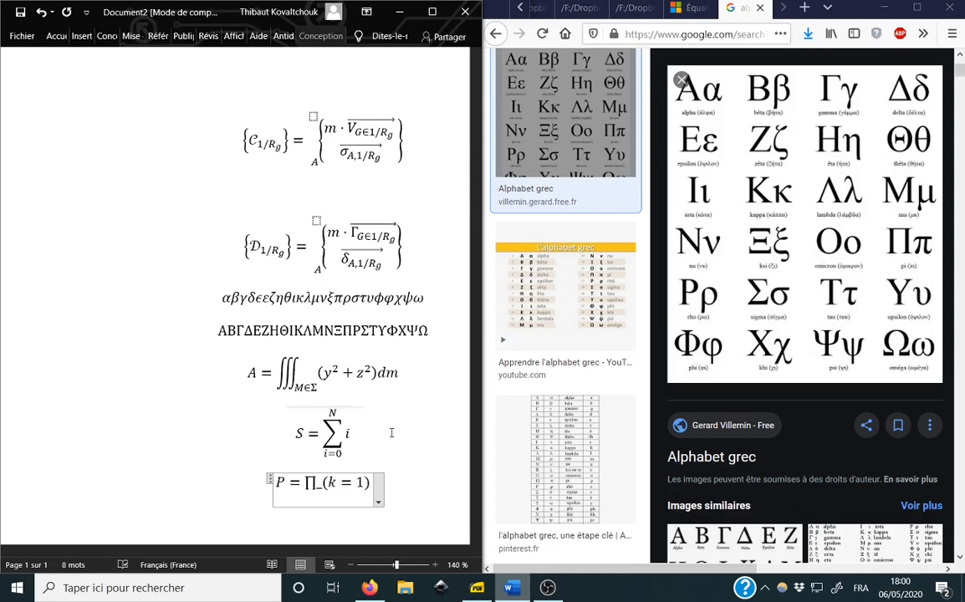
type("^N")
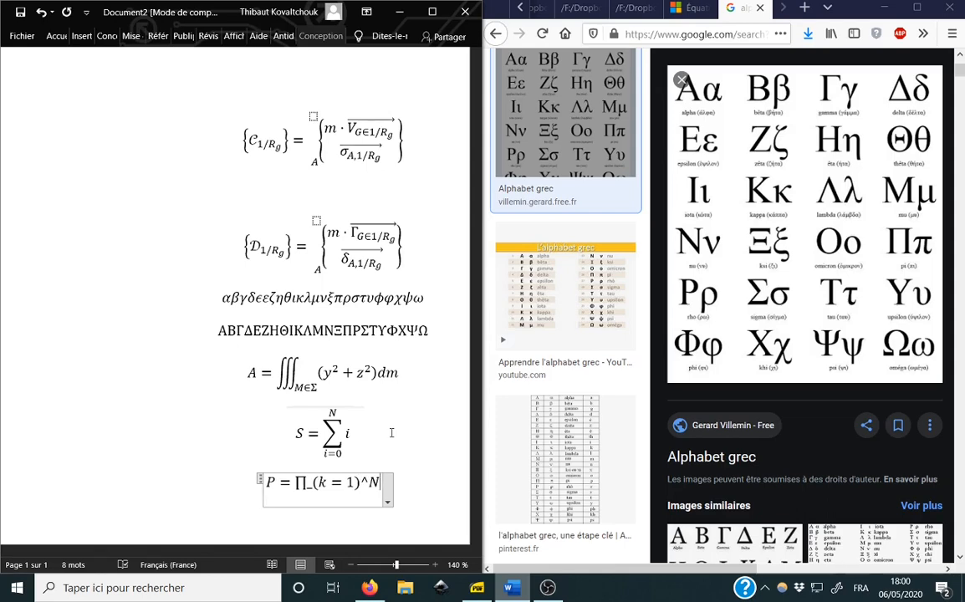
key("space")
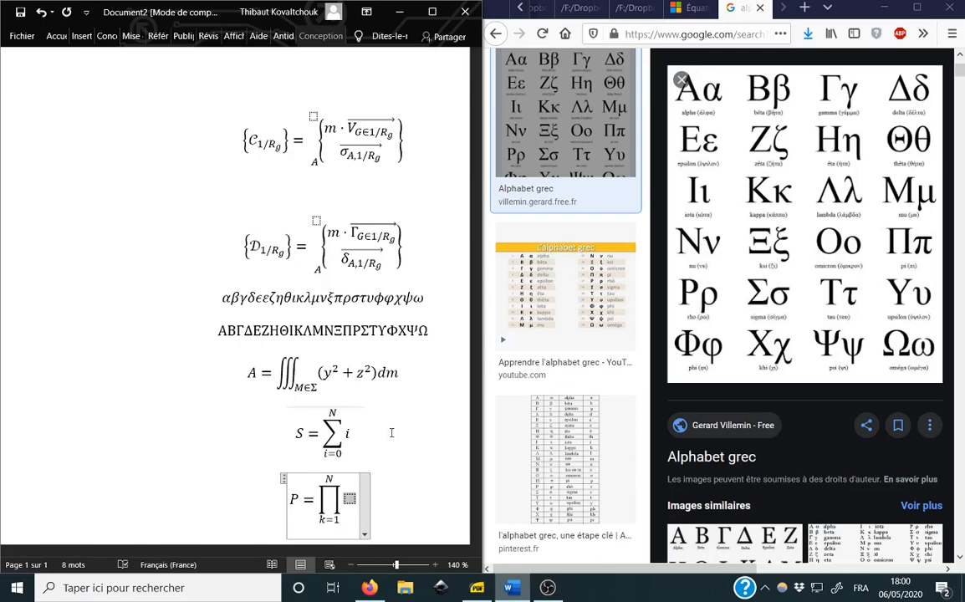
- Enter k as the product's factor, complete the equation with = N! and leave it
type("k")
key("Right")
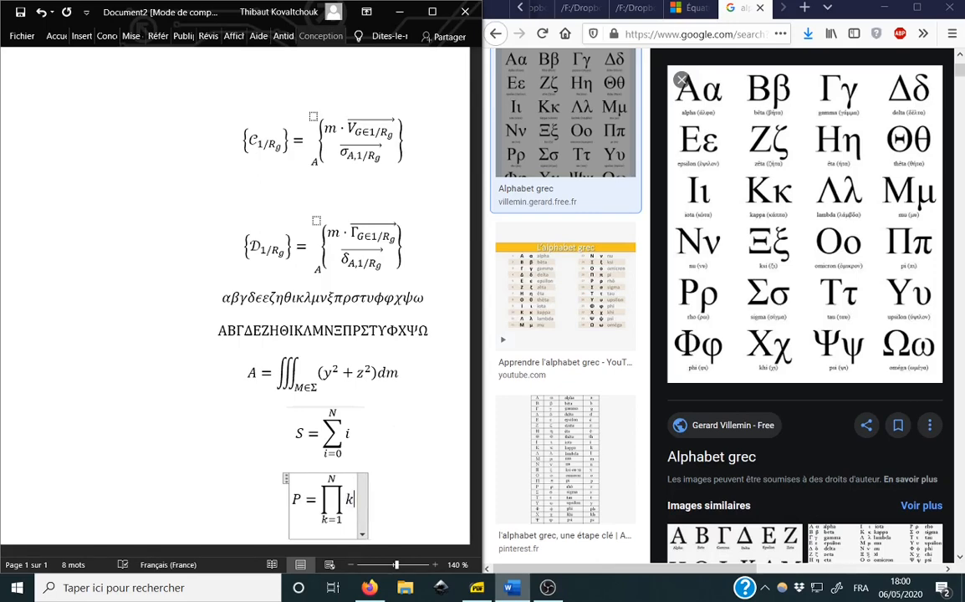
type("= N")
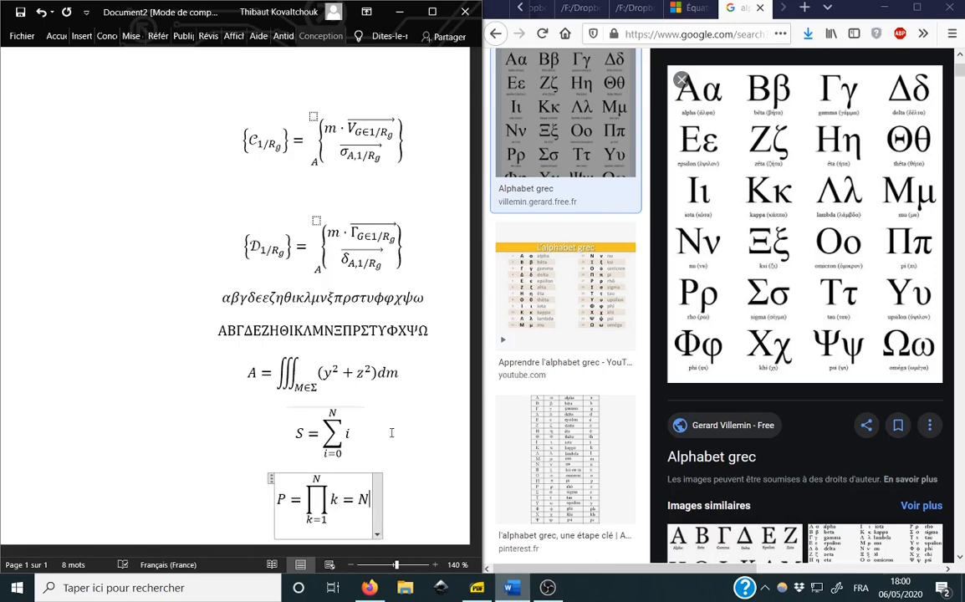
type("!")
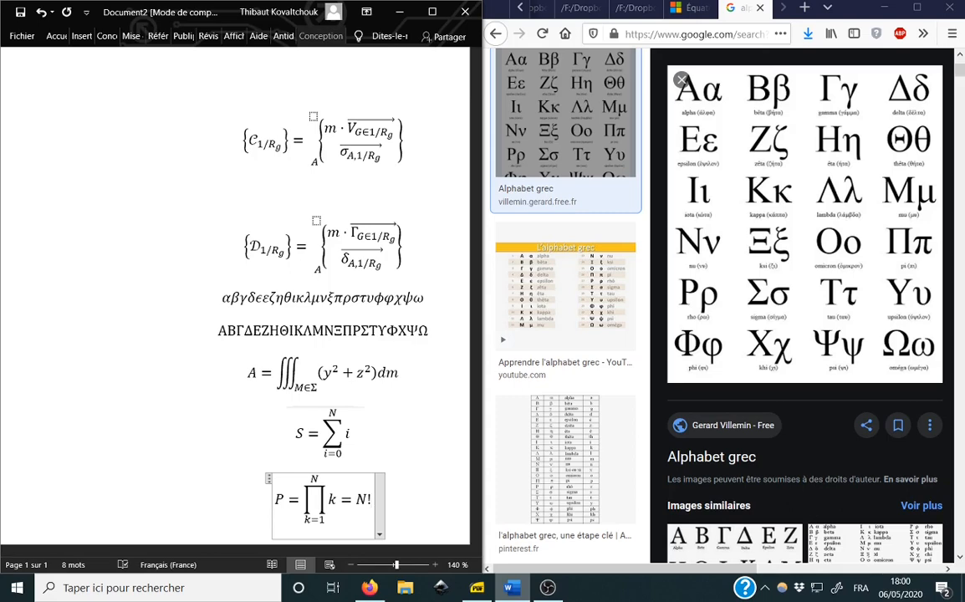
left_click(404, 450)
scroll(404, 450, "down", 1)
scroll(404, 450, "up", 1)
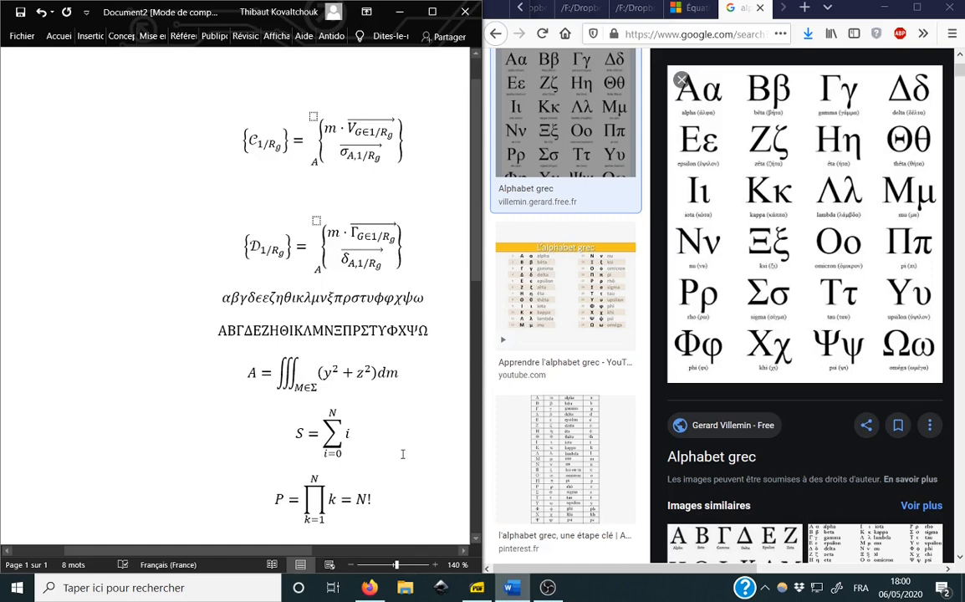
left_click_drag(303, 552, 347, 559)
scroll(373, 414, "down", 1)
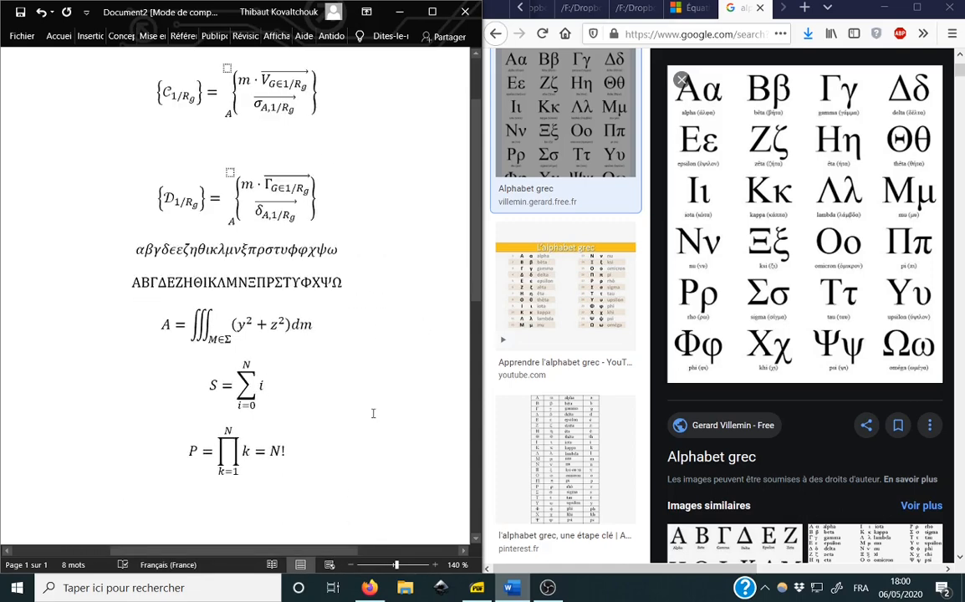